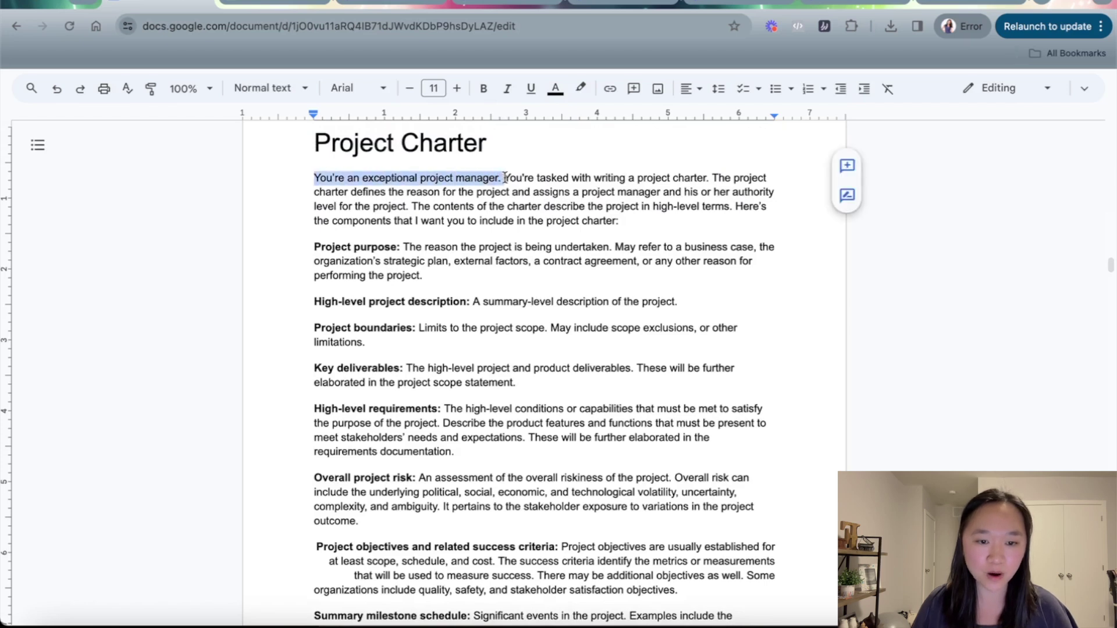
- Highlight the opening sentence about writing a project charter
{"action": "left_click", "coordinate": [490, 189]}
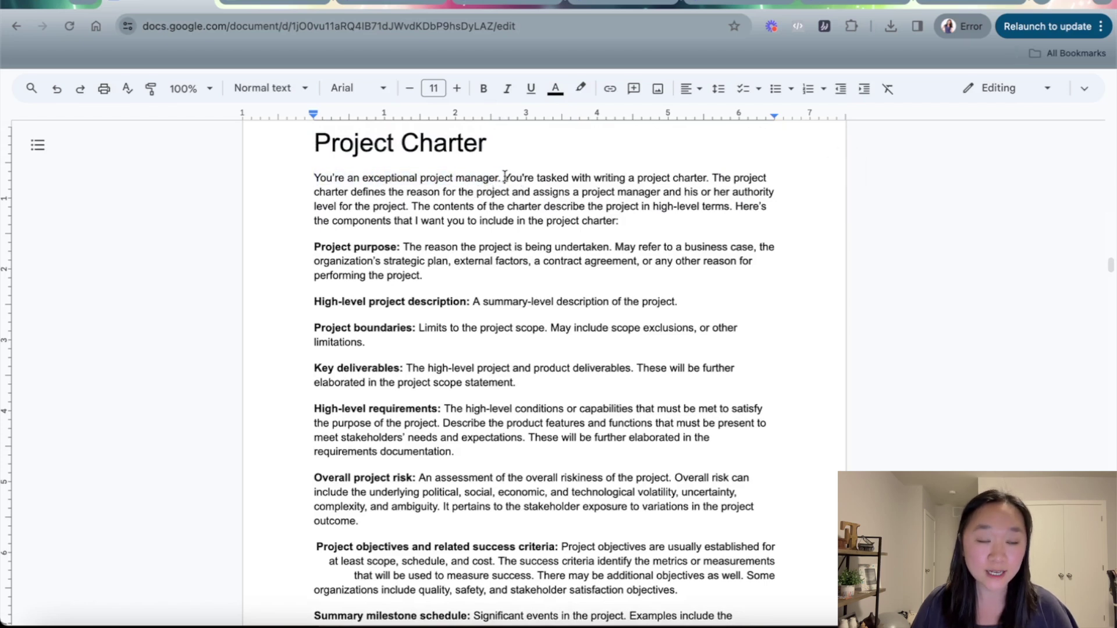
{"action": "left_click_drag", "start_coordinate": [504, 177], "coordinate": [716, 185]}
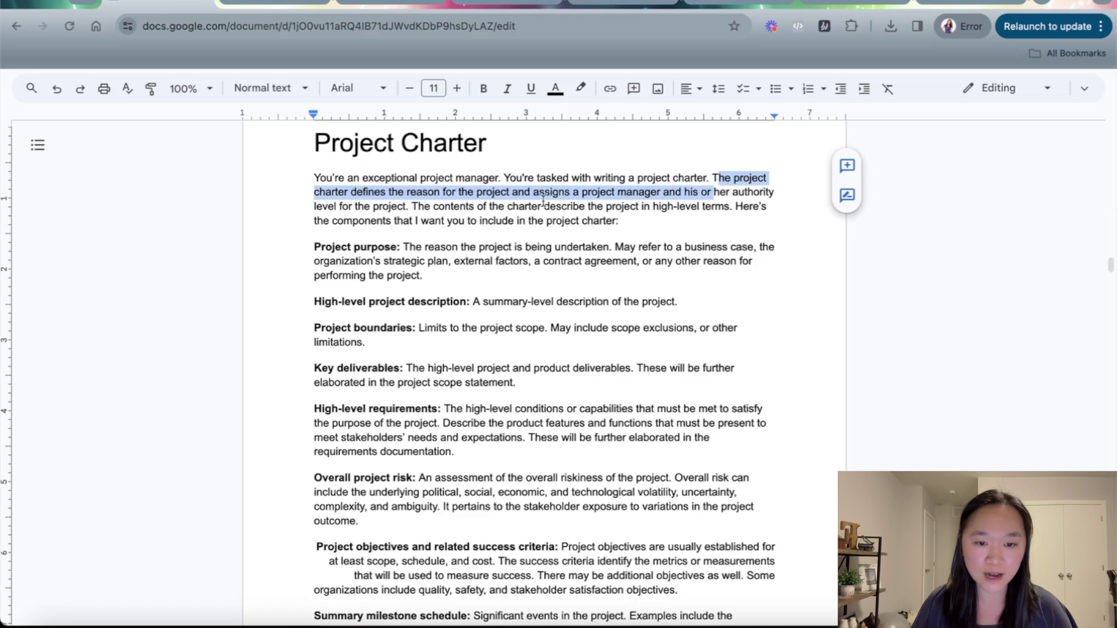
{"action": "left_click", "coordinate": [524, 200]}
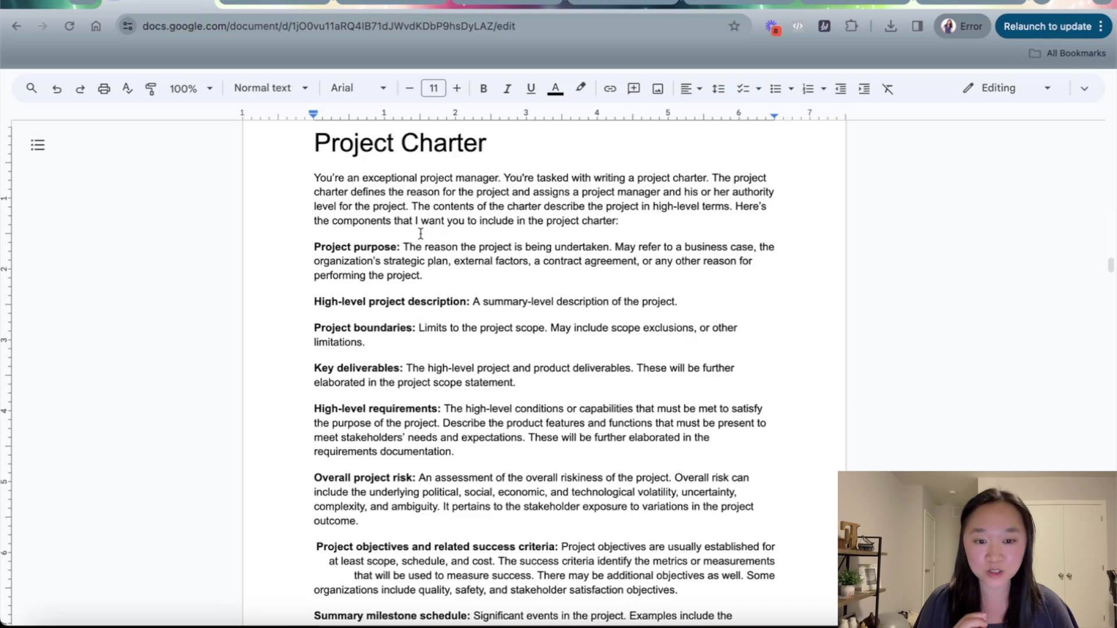
- Highlight the passages describing the charter's definition and contents
{"action": "scroll", "coordinate": [420, 234], "scroll_direction": "down", "scroll_amount": 1}
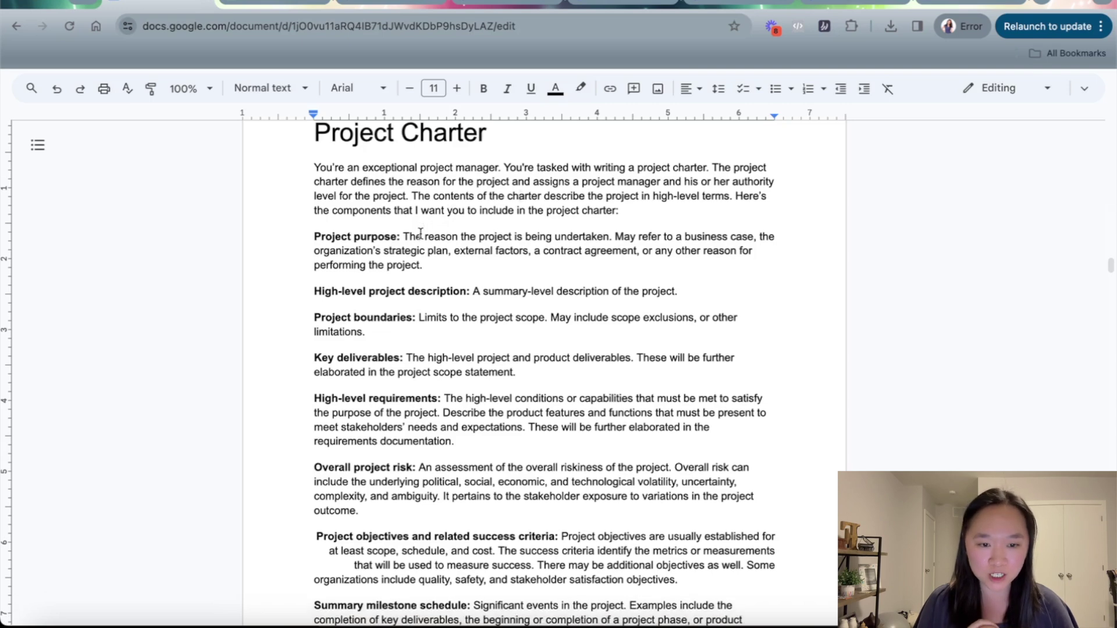
{"action": "scroll", "coordinate": [420, 233], "scroll_direction": "down", "scroll_amount": 1}
{"action": "left_click_drag", "start_coordinate": [432, 187], "coordinate": [536, 185]}
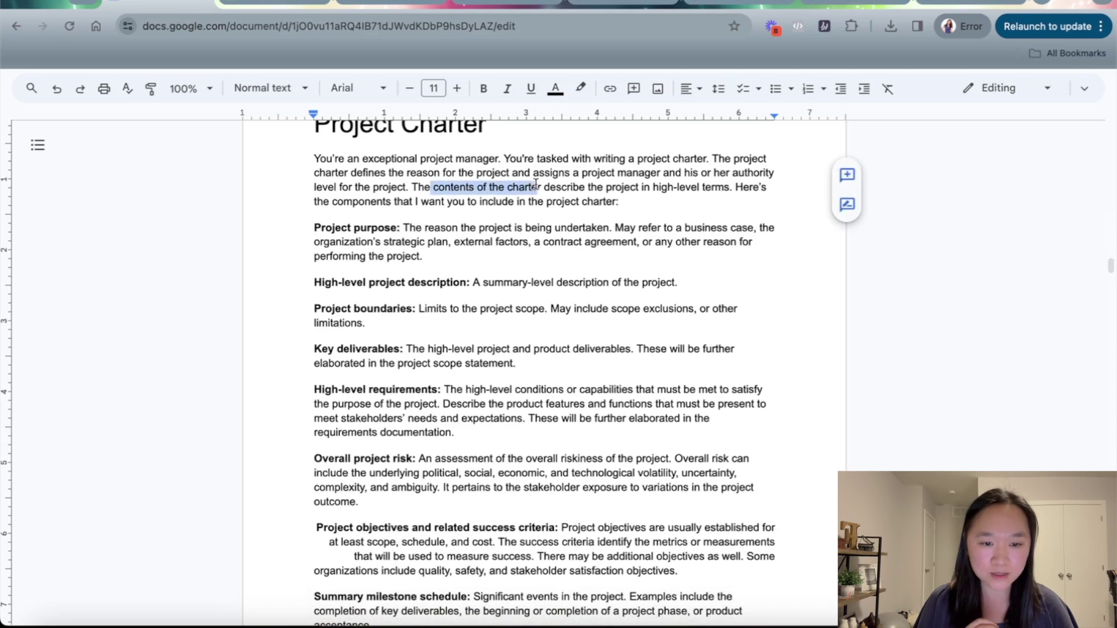
{"action": "left_click", "coordinate": [505, 216]}
{"action": "scroll", "coordinate": [463, 233], "scroll_direction": "down", "scroll_amount": 3}
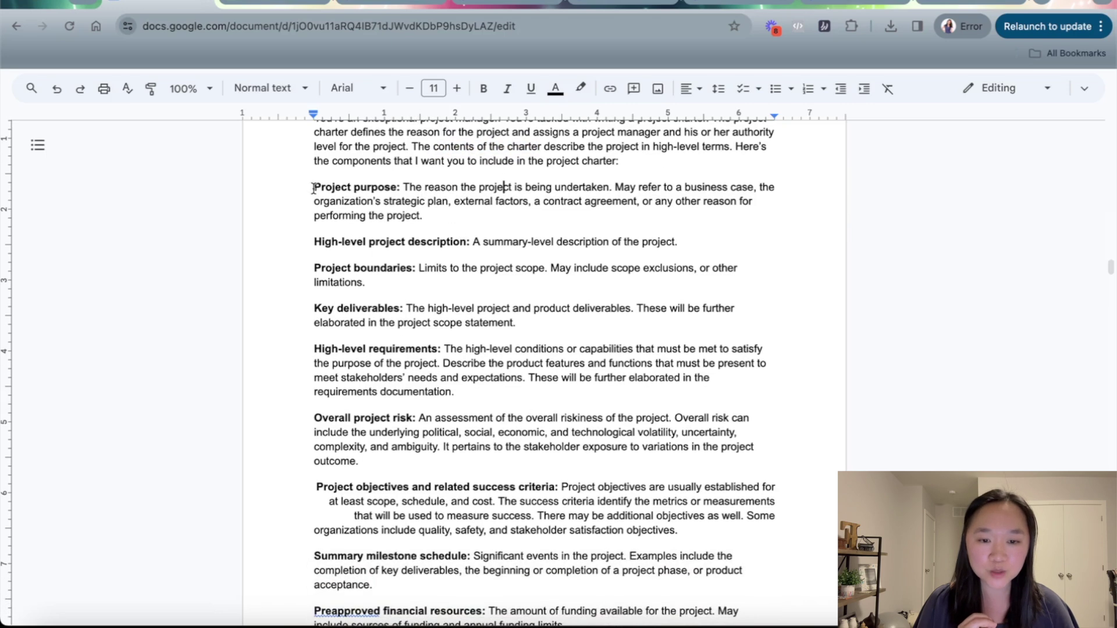
{"action": "left_click_drag", "start_coordinate": [314, 187], "coordinate": [398, 192]}
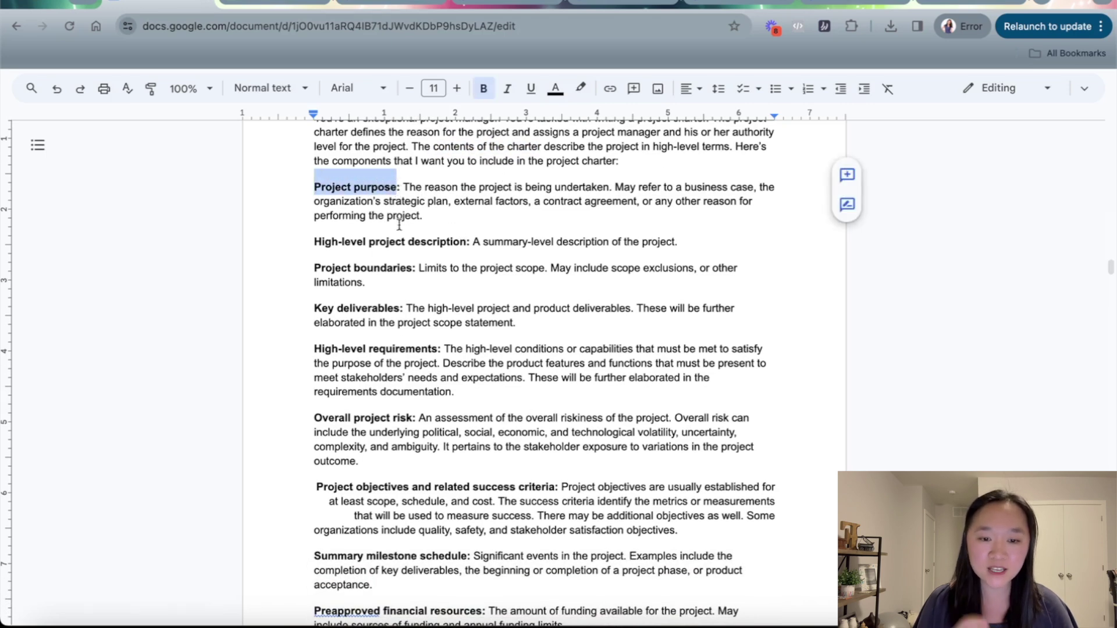
- Highlight the High-level project description and Project boundaries headings
{"action": "scroll", "coordinate": [399, 225], "scroll_direction": "down", "scroll_amount": 3}
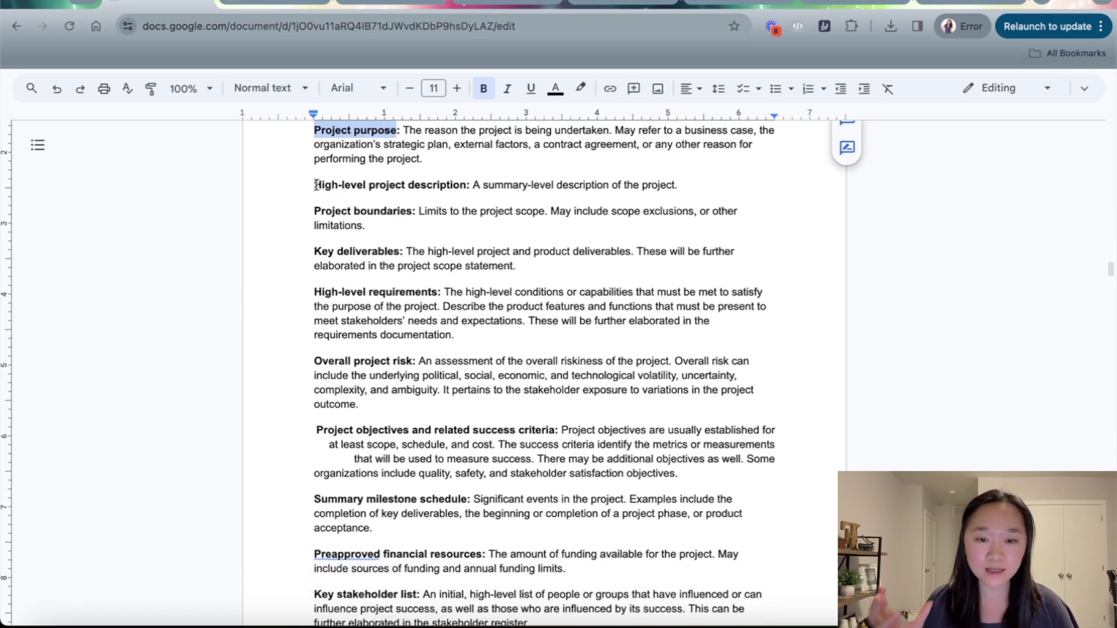
{"action": "left_click_drag", "start_coordinate": [315, 186], "coordinate": [466, 182]}
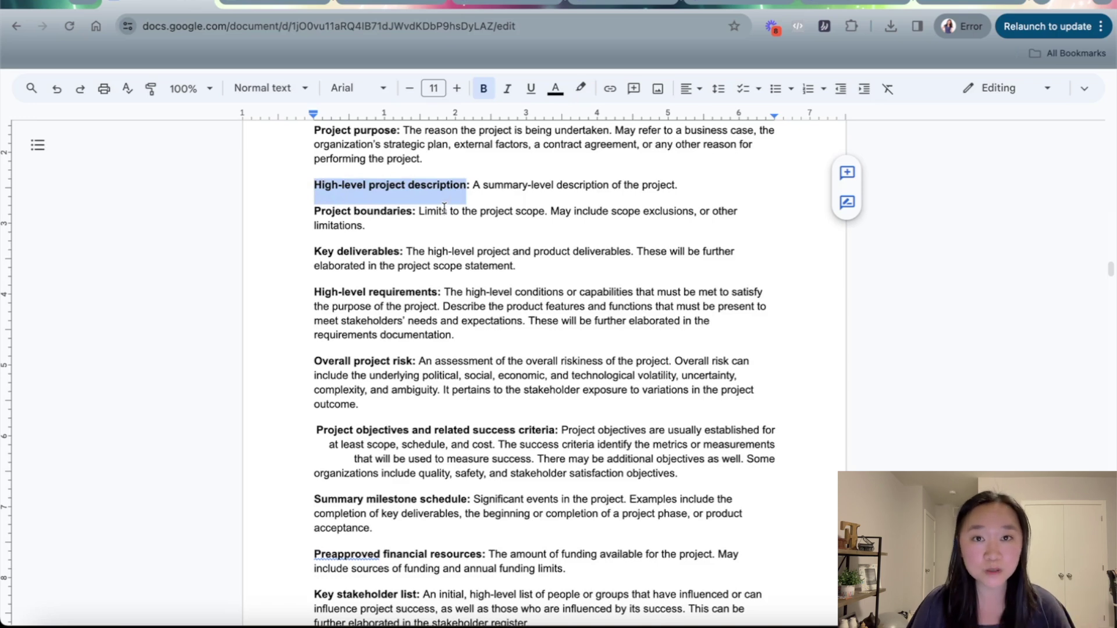
{"action": "left_click", "coordinate": [404, 233]}
{"action": "left_click_drag", "start_coordinate": [309, 211], "coordinate": [412, 207]}
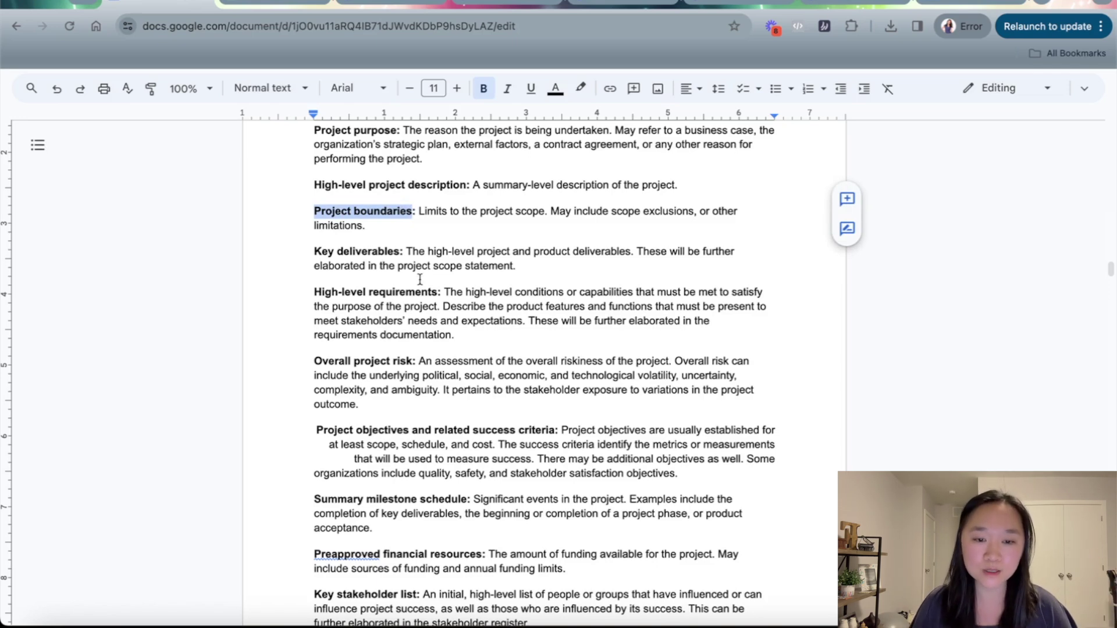
- Highlight the Key deliverables and High-level requirements headings
{"action": "scroll", "coordinate": [416, 262], "scroll_direction": "down", "scroll_amount": 2}
{"action": "scroll", "coordinate": [420, 279], "scroll_direction": "down", "scroll_amount": 2}
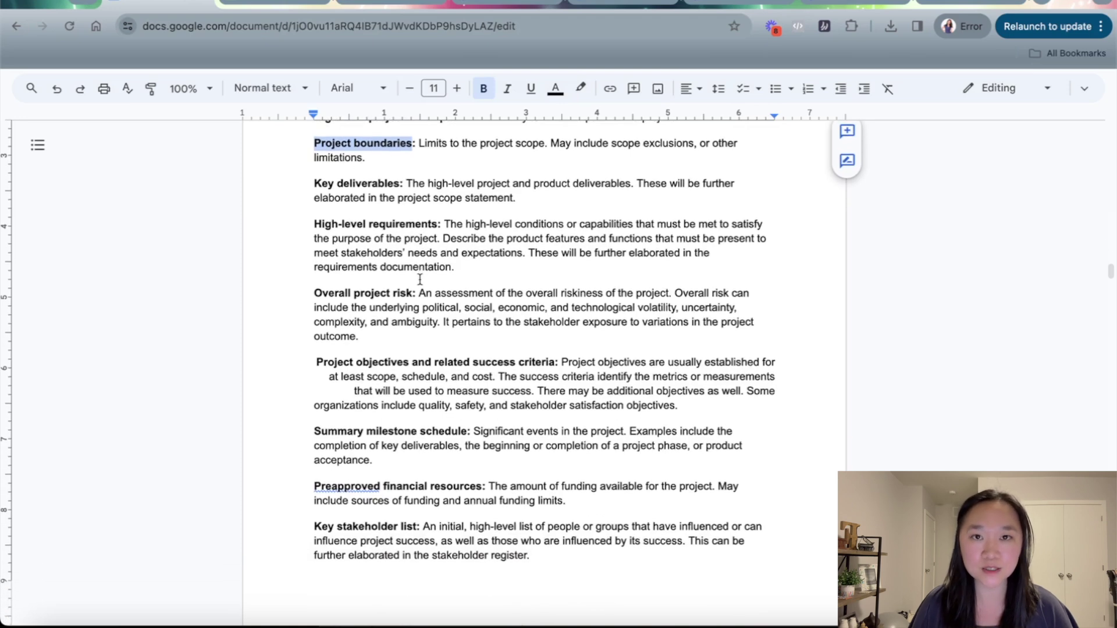
{"action": "scroll", "coordinate": [421, 280], "scroll_direction": "down", "scroll_amount": 1}
{"action": "left_click_drag", "start_coordinate": [314, 177], "coordinate": [402, 178]}
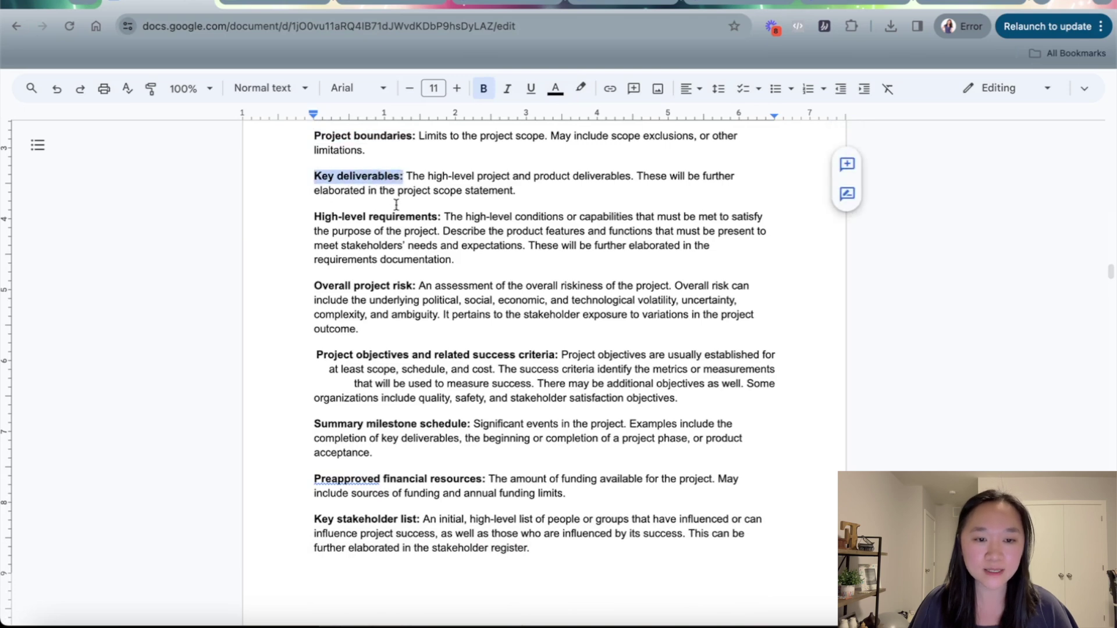
{"action": "left_click", "coordinate": [395, 197]}
{"action": "scroll", "coordinate": [394, 208], "scroll_direction": "down", "scroll_amount": 1}
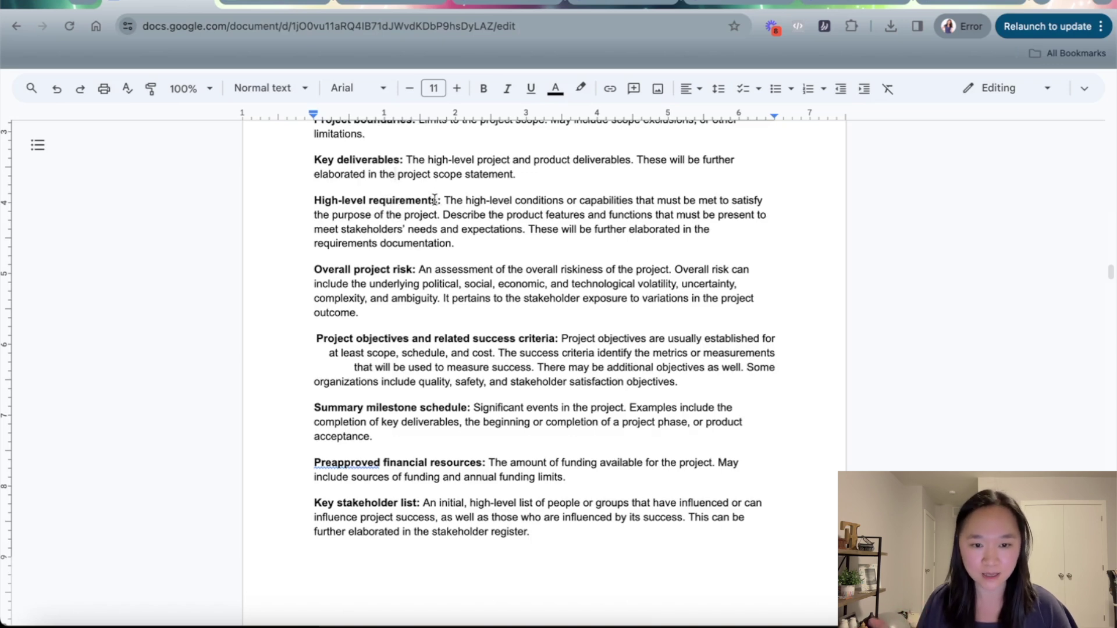
{"action": "left_click_drag", "start_coordinate": [437, 200], "coordinate": [320, 201]}
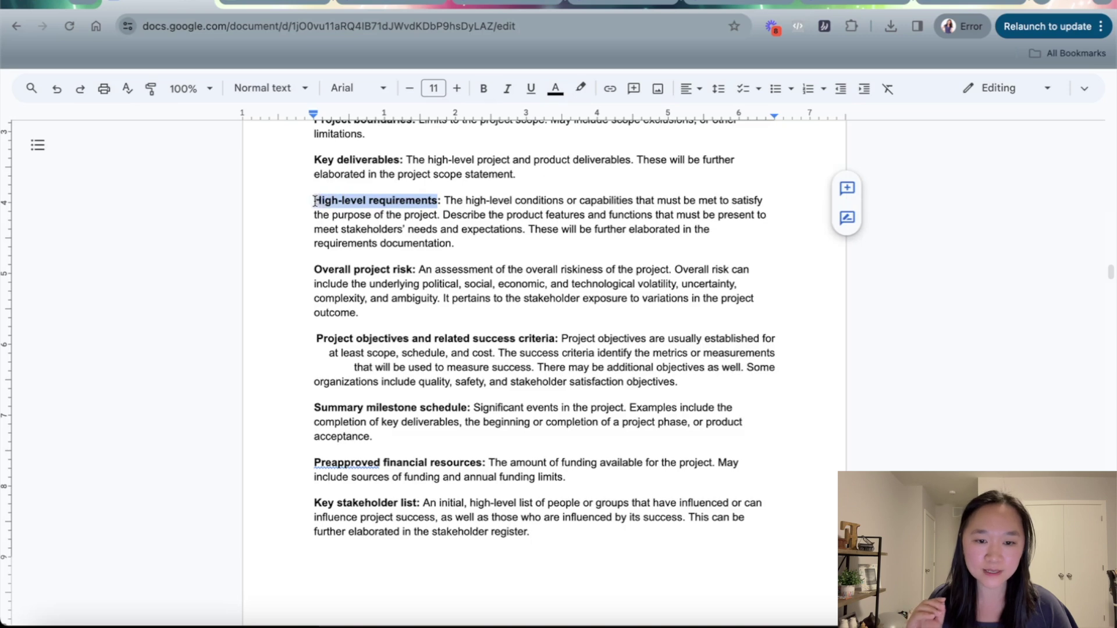
- Highlight the Overall project risk and Project objectives and related success criteria headings
{"action": "scroll", "coordinate": [315, 201], "scroll_direction": "down", "scroll_amount": 2}
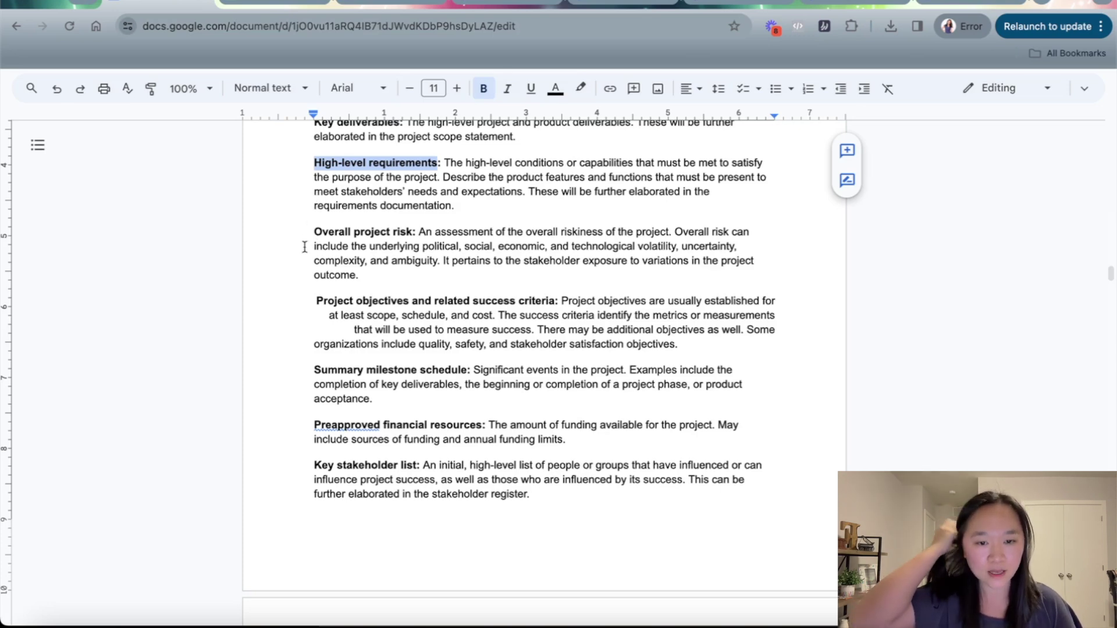
{"action": "scroll", "coordinate": [305, 247], "scroll_direction": "down", "scroll_amount": 1}
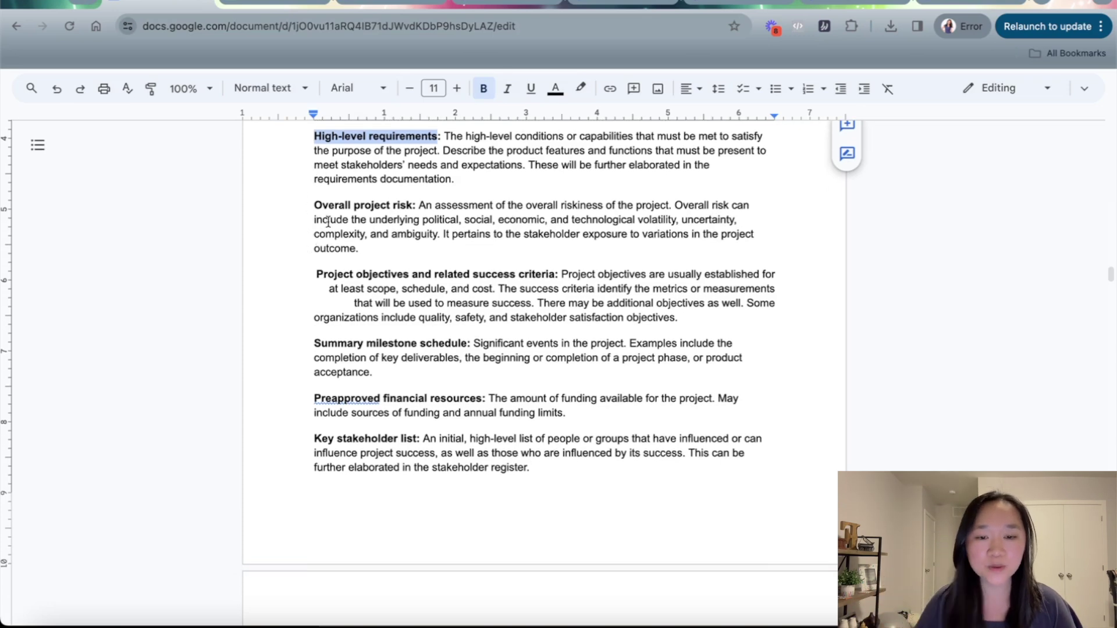
{"action": "left_click_drag", "start_coordinate": [315, 205], "coordinate": [410, 204]}
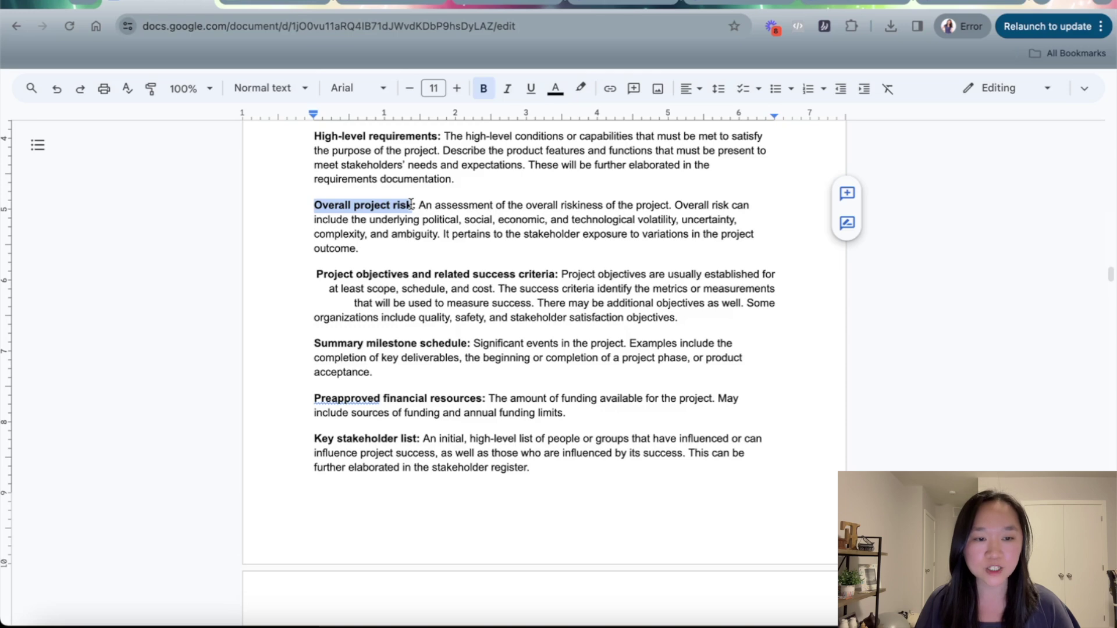
{"action": "scroll", "coordinate": [411, 204], "scroll_direction": "down", "scroll_amount": 1}
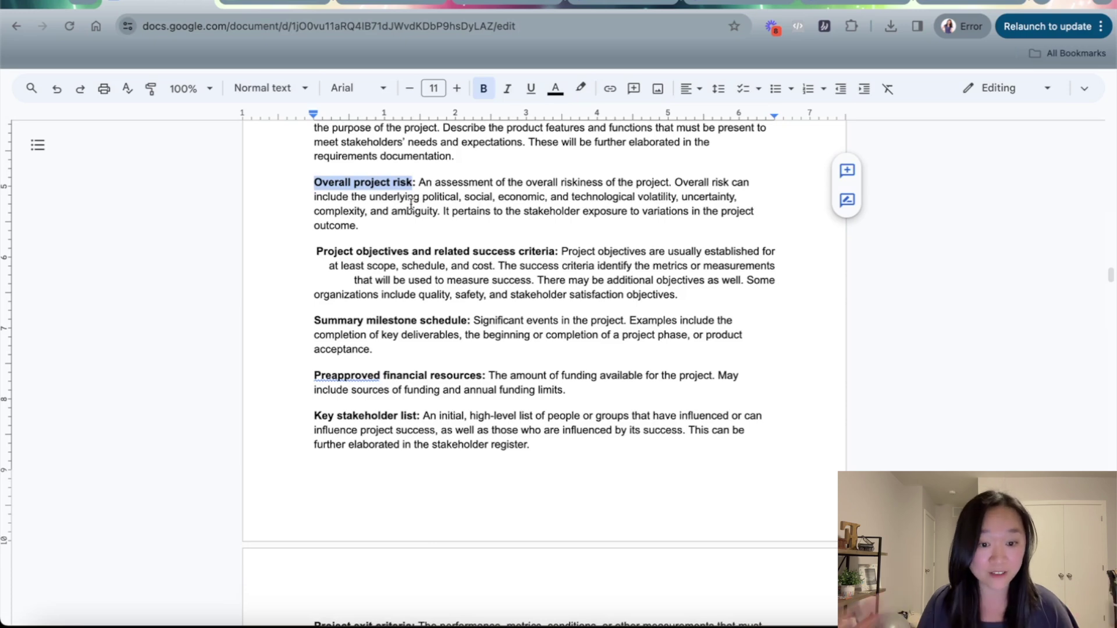
{"action": "scroll", "coordinate": [410, 203], "scroll_direction": "down", "scroll_amount": 1}
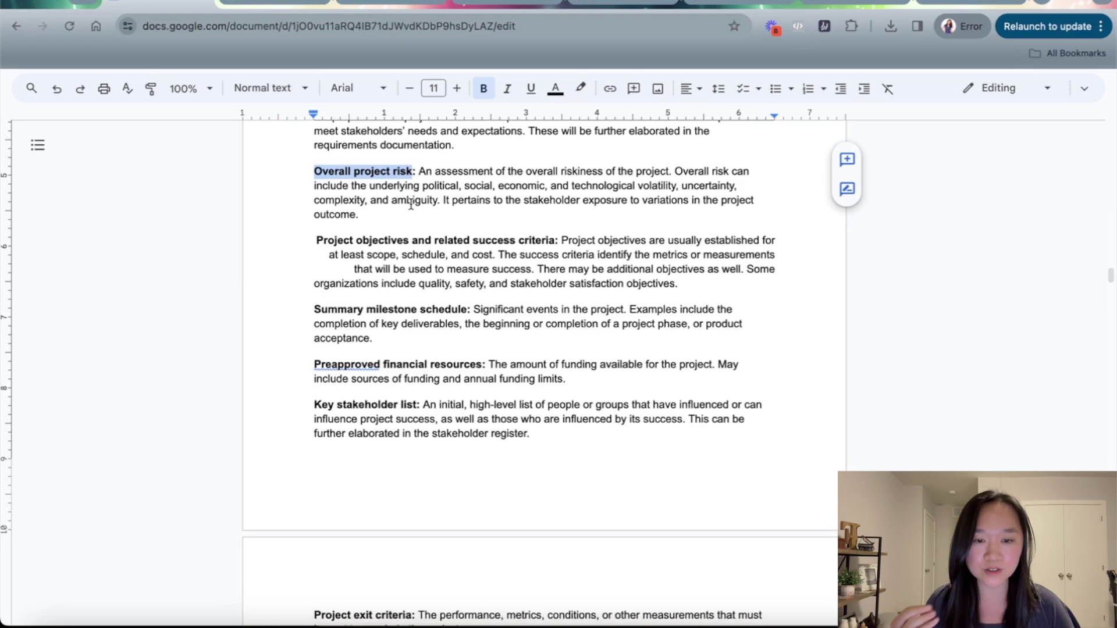
{"action": "scroll", "coordinate": [411, 204], "scroll_direction": "down", "scroll_amount": 1}
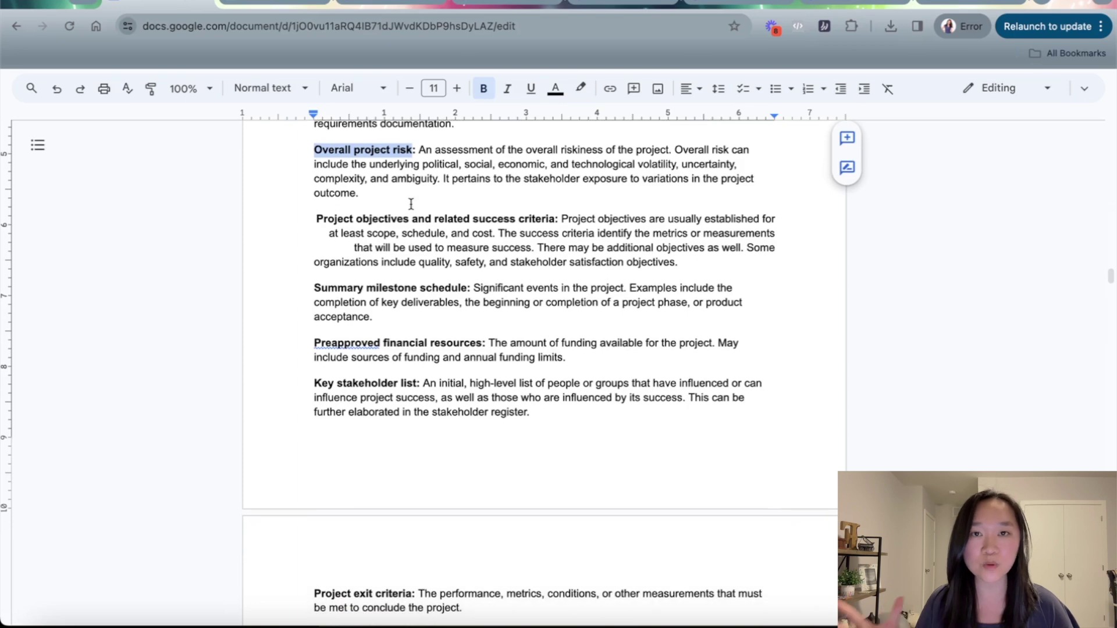
{"action": "scroll", "coordinate": [411, 204], "scroll_direction": "down", "scroll_amount": 1}
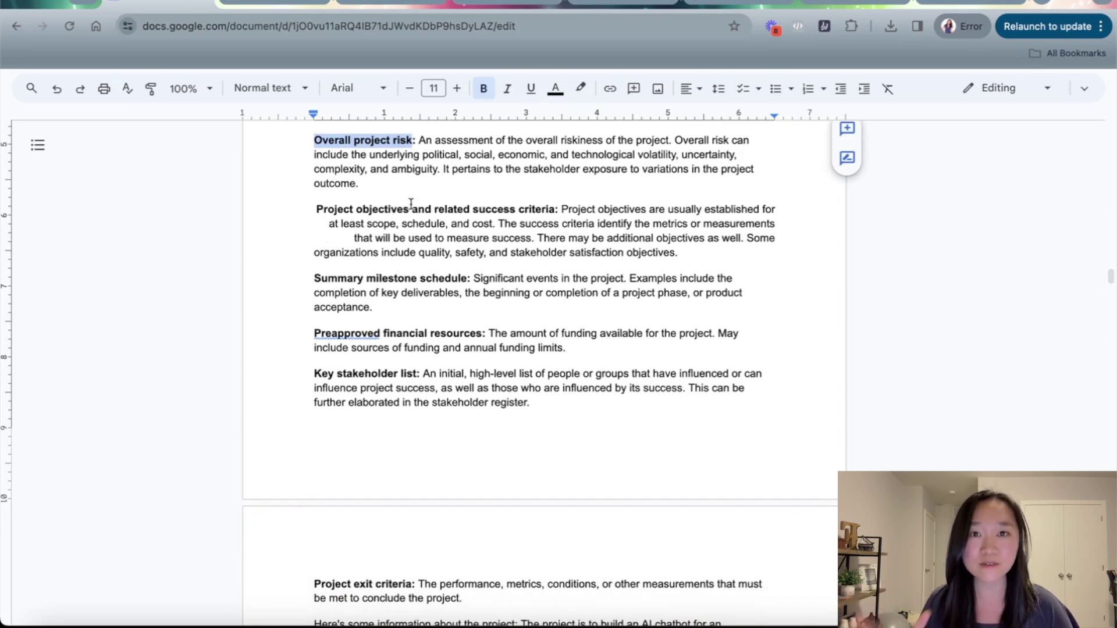
{"action": "scroll", "coordinate": [411, 203], "scroll_direction": "down", "scroll_amount": 1}
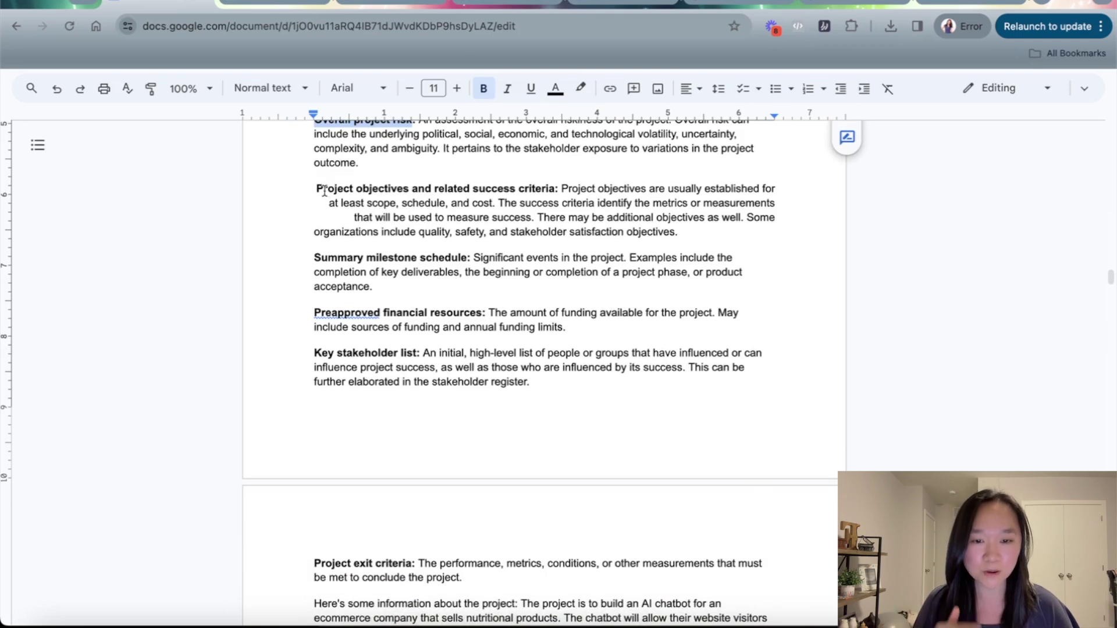
{"action": "left_click_drag", "start_coordinate": [318, 189], "coordinate": [554, 184]}
- Highlight the Summary milestone schedule and Preapproved financial resources headings
{"action": "scroll", "coordinate": [556, 185], "scroll_direction": "down", "scroll_amount": 1}
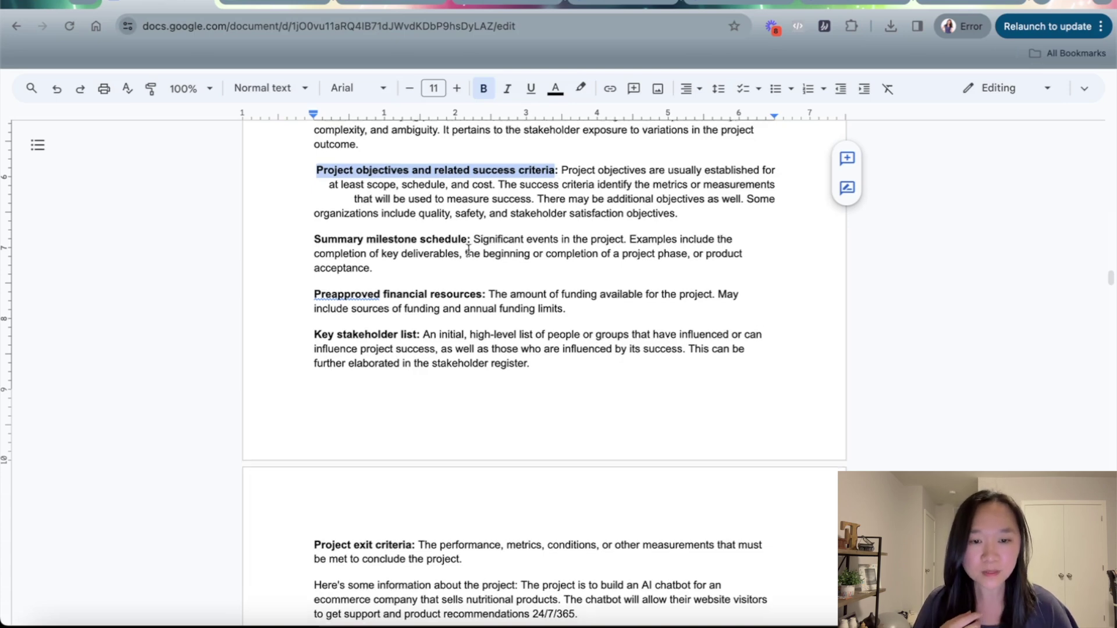
{"action": "scroll", "coordinate": [469, 250], "scroll_direction": "down", "scroll_amount": 1}
{"action": "left_click", "coordinate": [379, 217]}
{"action": "left_click_drag", "start_coordinate": [315, 198], "coordinate": [467, 198]}
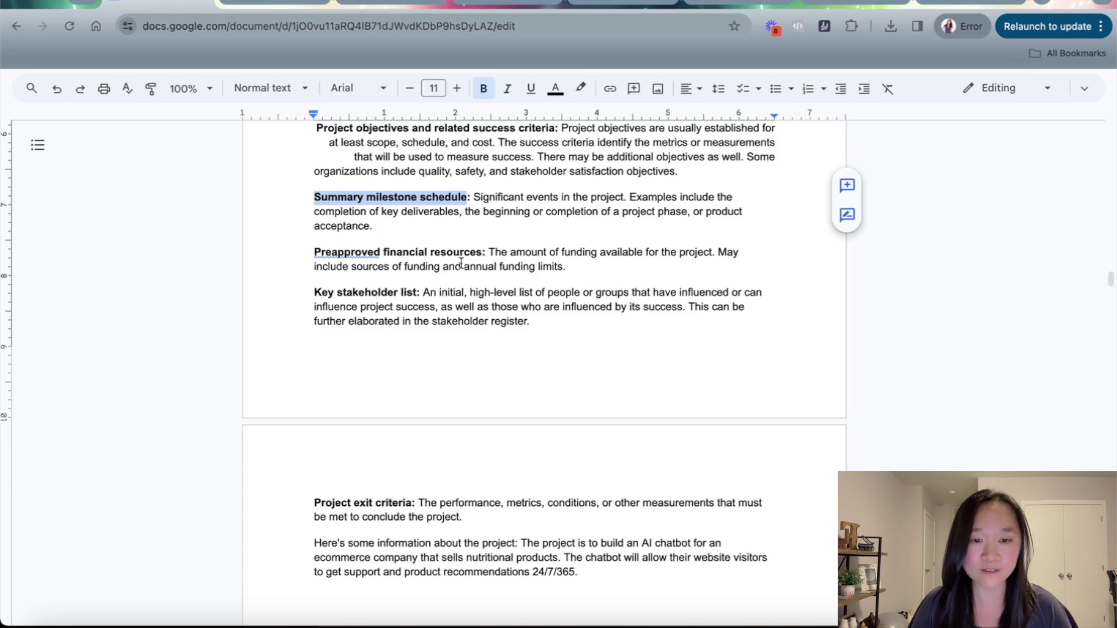
{"action": "left_click", "coordinate": [427, 254]}
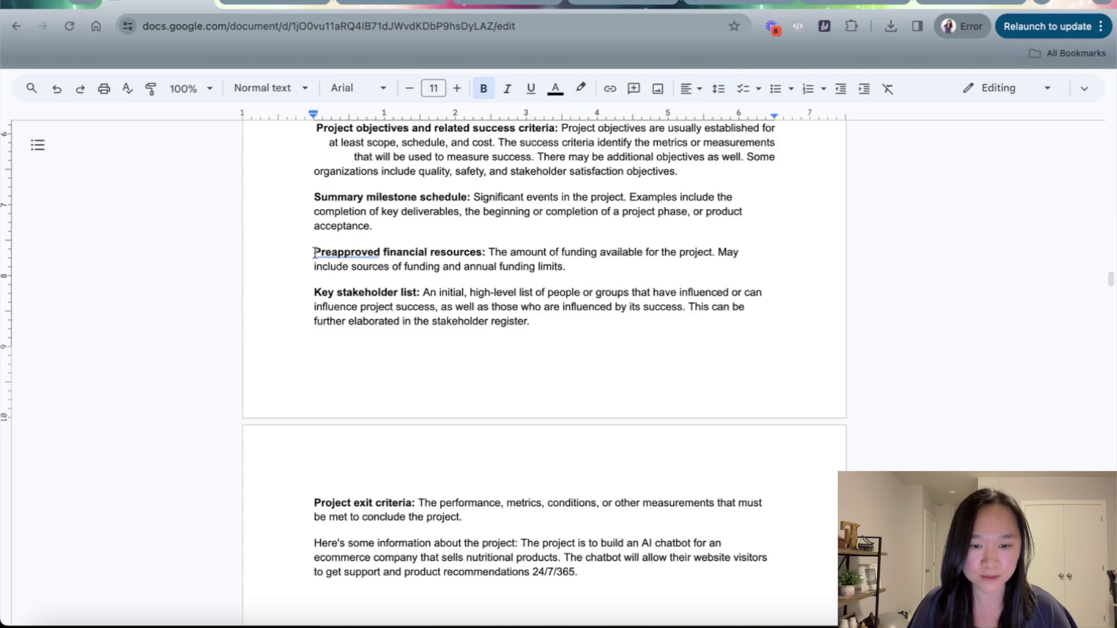
{"action": "left_click_drag", "start_coordinate": [315, 254], "coordinate": [484, 251]}
{"action": "left_click", "coordinate": [480, 272]}
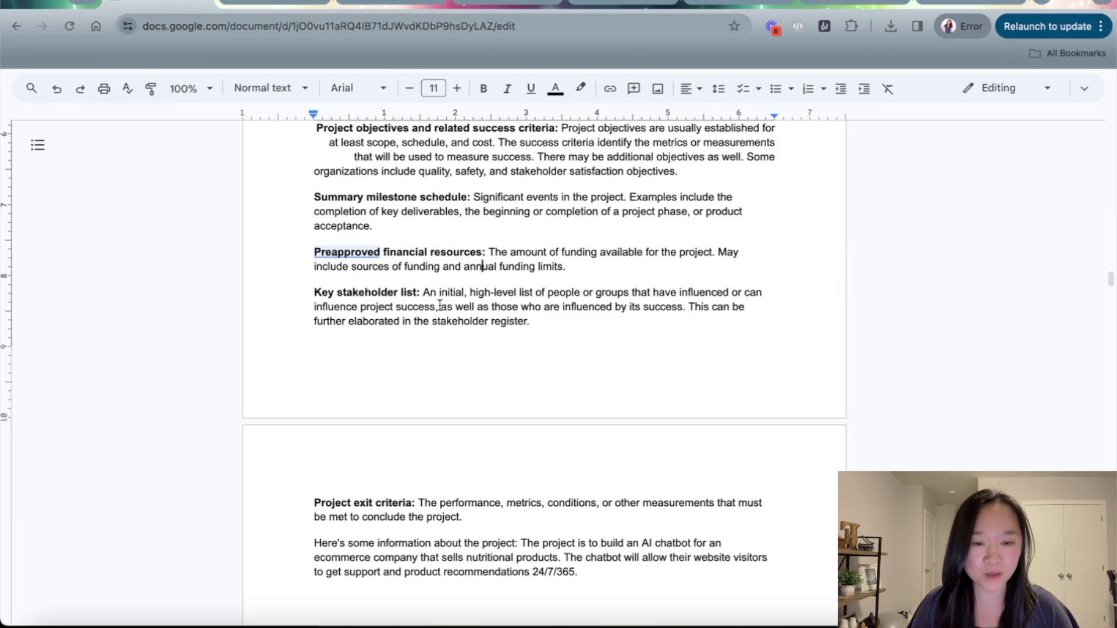
- Highlight the Key stakeholder list and Project exit criteria headings
{"action": "scroll", "coordinate": [399, 319], "scroll_direction": "down", "scroll_amount": 1}
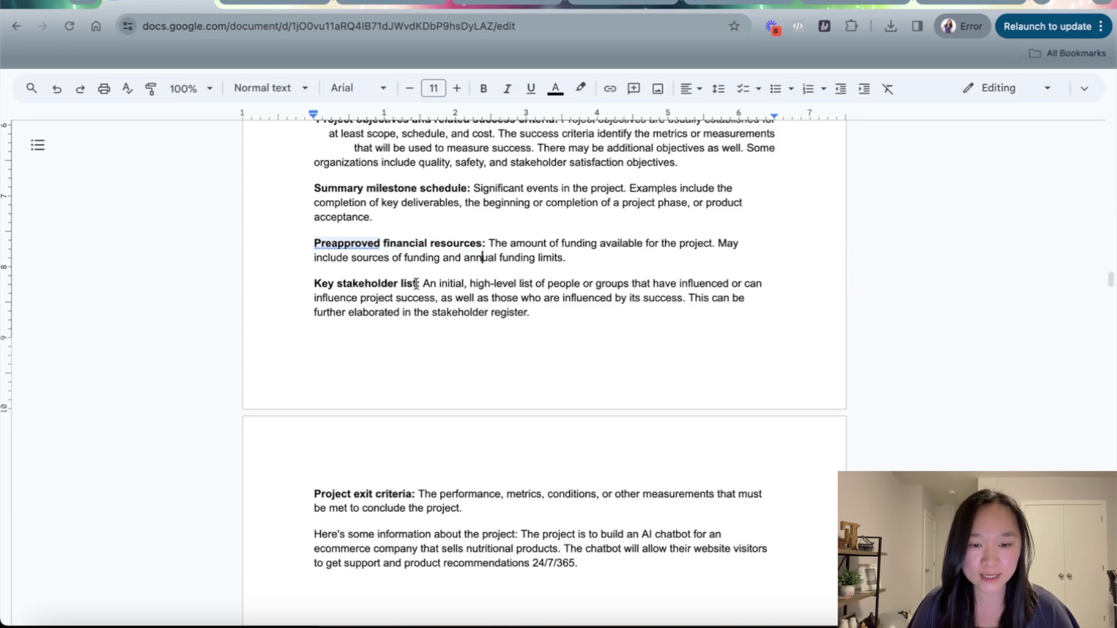
{"action": "left_click_drag", "start_coordinate": [417, 284], "coordinate": [314, 284]}
{"action": "left_click", "coordinate": [399, 493]}
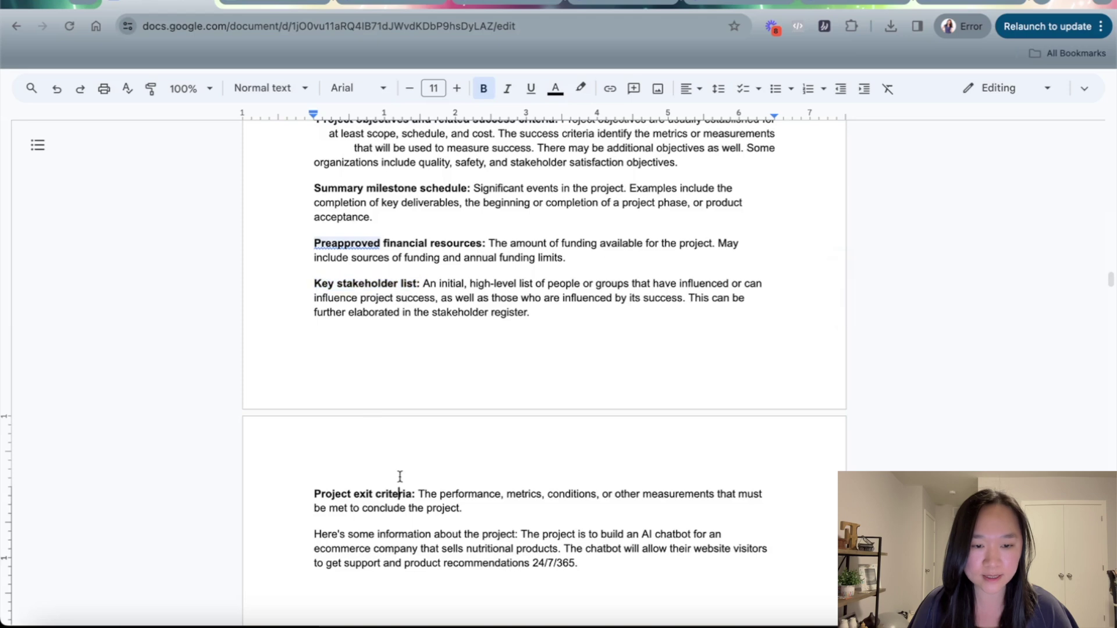
{"action": "scroll", "coordinate": [400, 476], "scroll_direction": "down", "scroll_amount": 1}
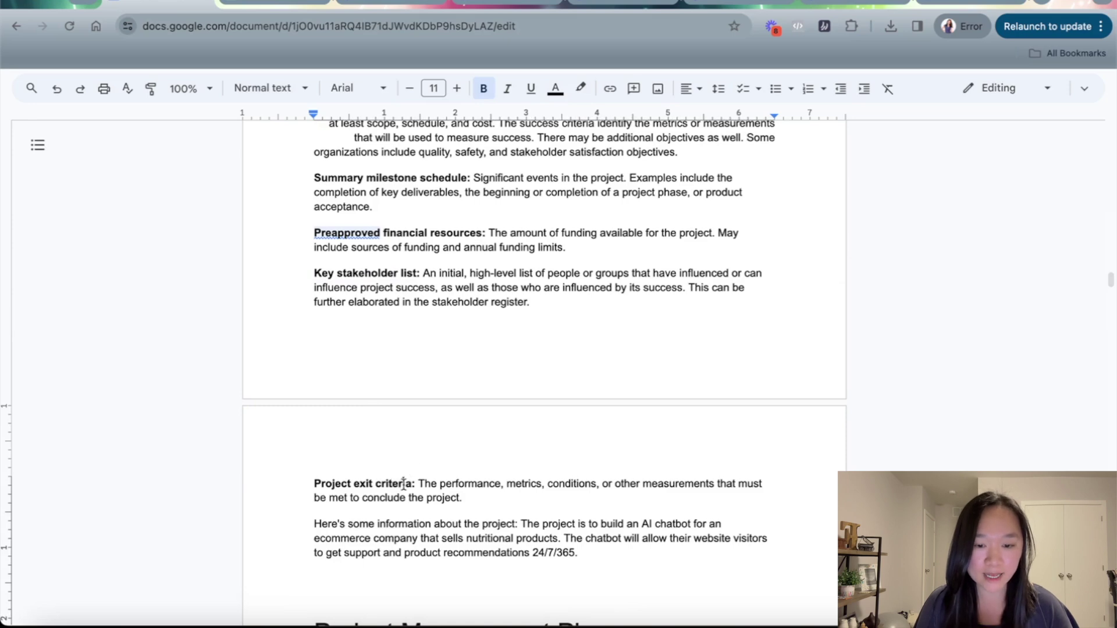
{"action": "left_click_drag", "start_coordinate": [407, 484], "coordinate": [341, 481]}
{"action": "left_click", "coordinate": [440, 434]}
- Highlight the project description sentences in the project information line
{"action": "scroll", "coordinate": [439, 435], "scroll_direction": "up", "scroll_amount": 1}
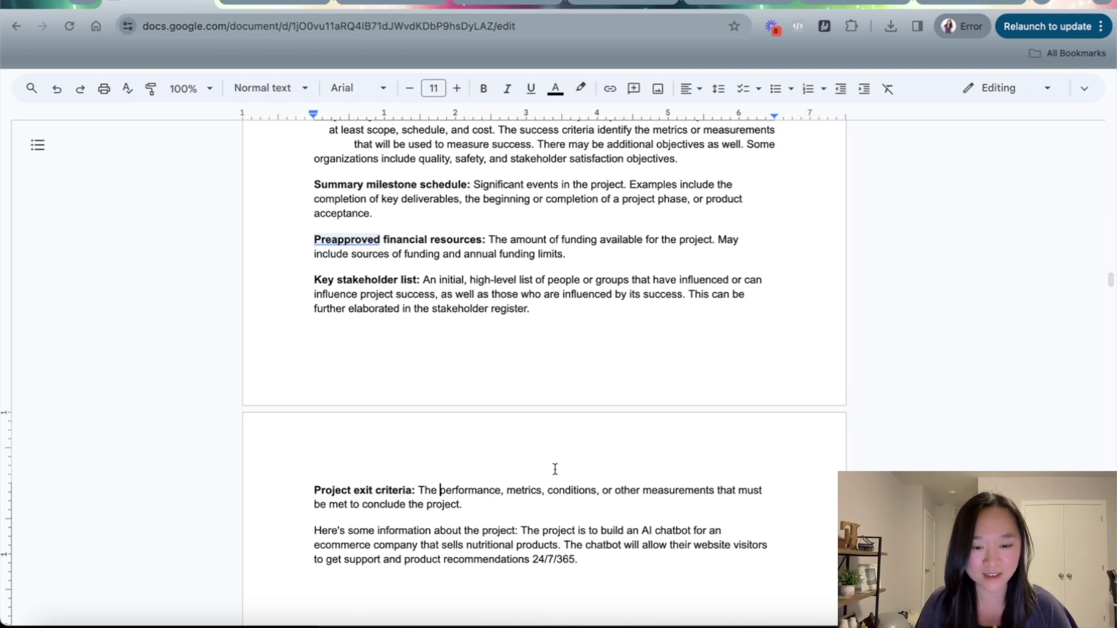
{"action": "left_click", "coordinate": [483, 530]}
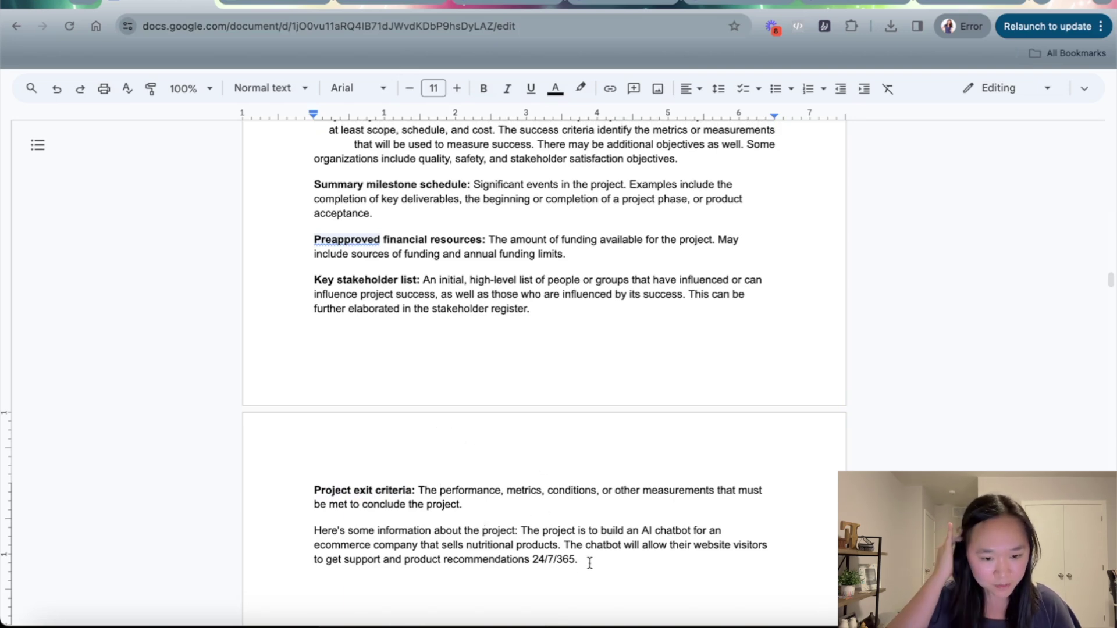
{"action": "left_click_drag", "start_coordinate": [500, 532], "coordinate": [445, 532]}
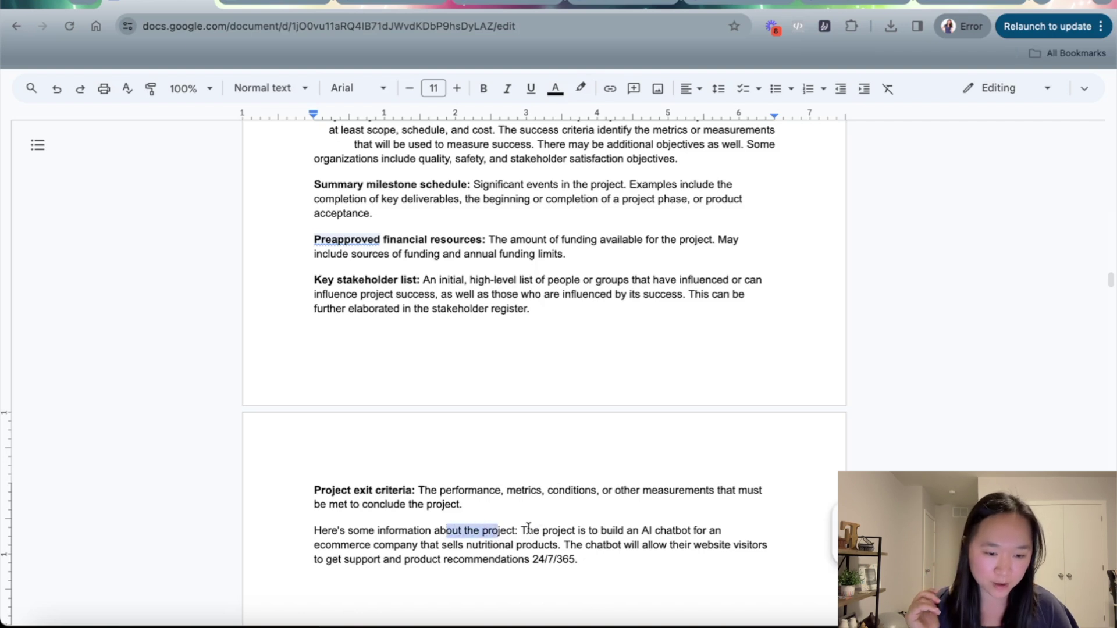
{"action": "mouse_move", "coordinate": [528, 531]}
{"action": "left_mouse_down"}
{"action": "mouse_move", "coordinate": [581, 559]}
{"action": "mouse_move", "coordinate": [522, 531]}
{"action": "left_mouse_up"}
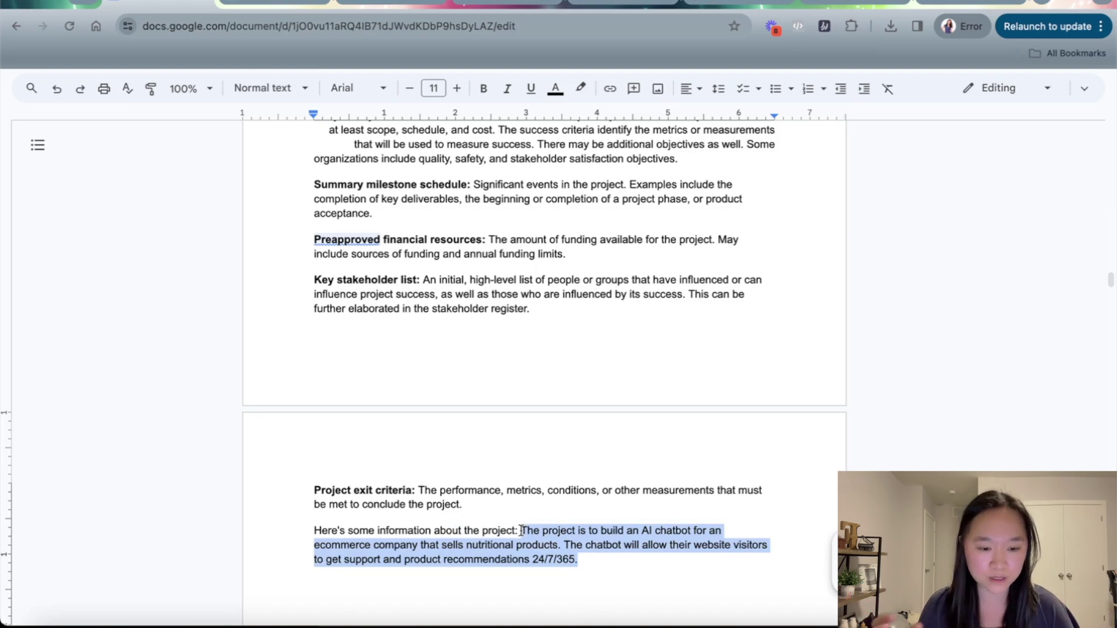
{"action": "left_click", "coordinate": [558, 552]}
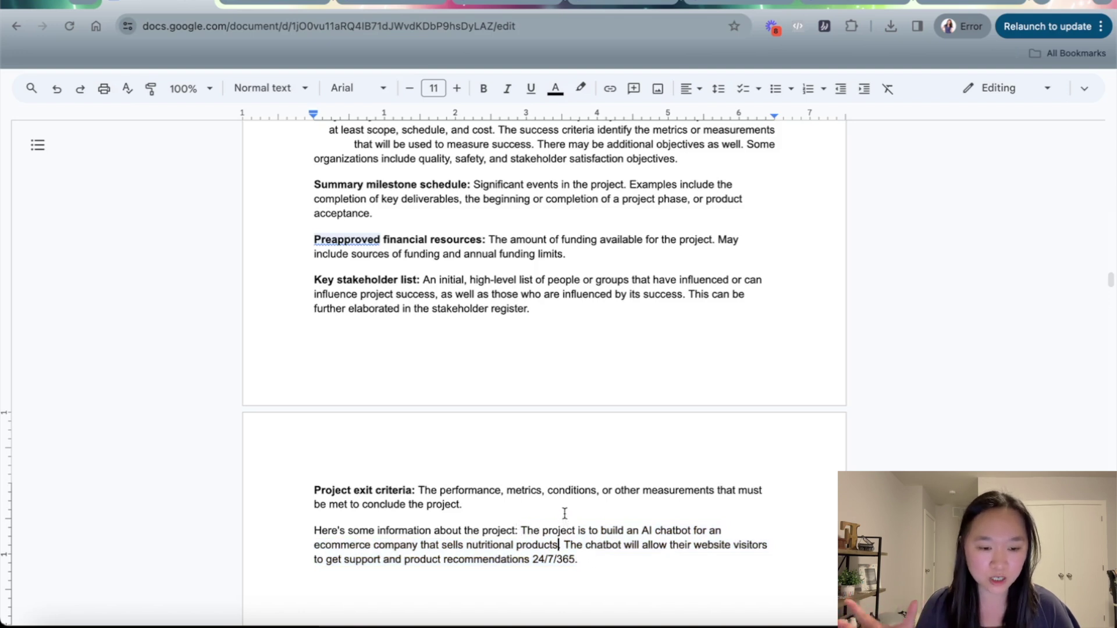
{"action": "left_click", "coordinate": [552, 531]}
{"action": "left_click_drag", "start_coordinate": [582, 560], "coordinate": [521, 532]}
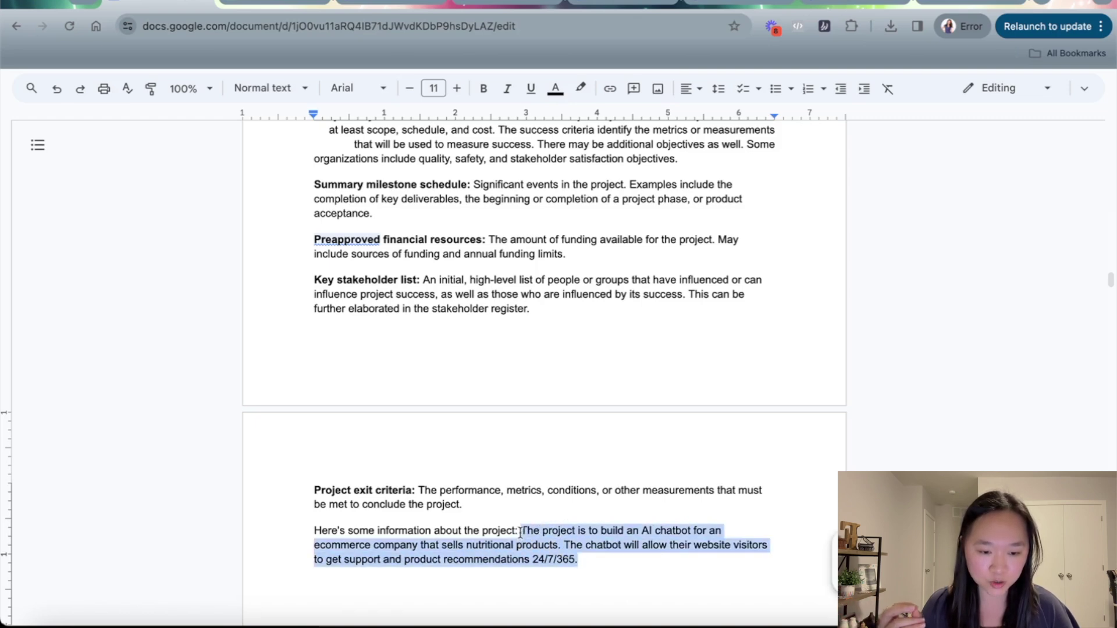
{"action": "left_click", "coordinate": [585, 561]}
- Select and copy the whole prompt from its last sentence to the intro, then start a new ChatGPT chat
{"action": "left_click_drag", "start_coordinate": [587, 561], "coordinate": [505, 485]}
{"action": "scroll", "coordinate": [505, 484], "scroll_direction": "up", "scroll_amount": 8}
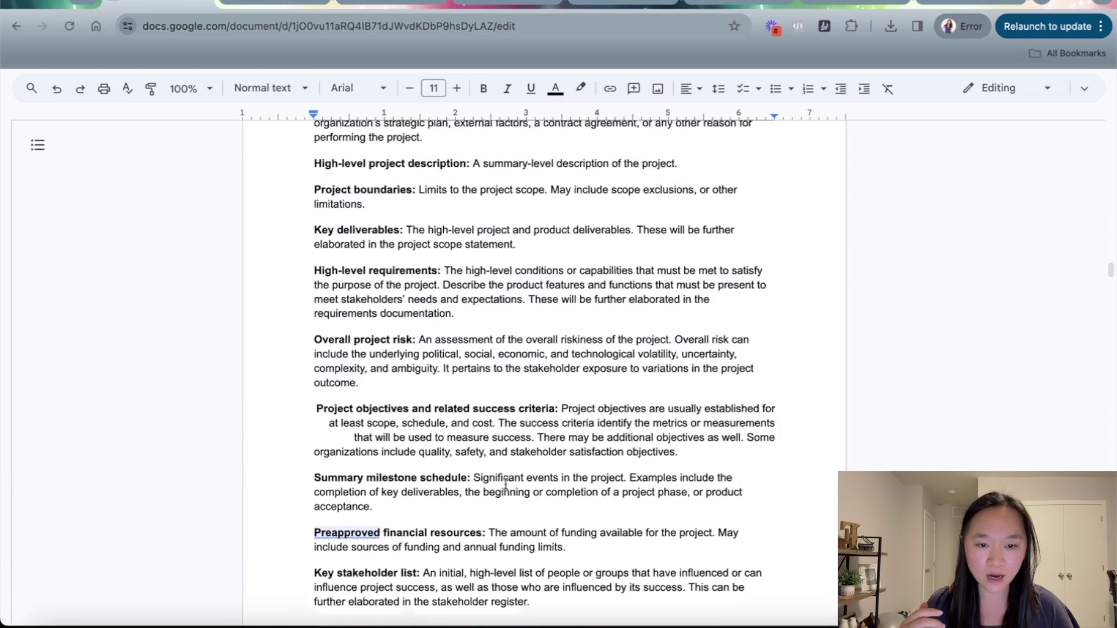
{"action": "left_click_drag", "start_coordinate": [505, 484], "coordinate": [314, 228]}
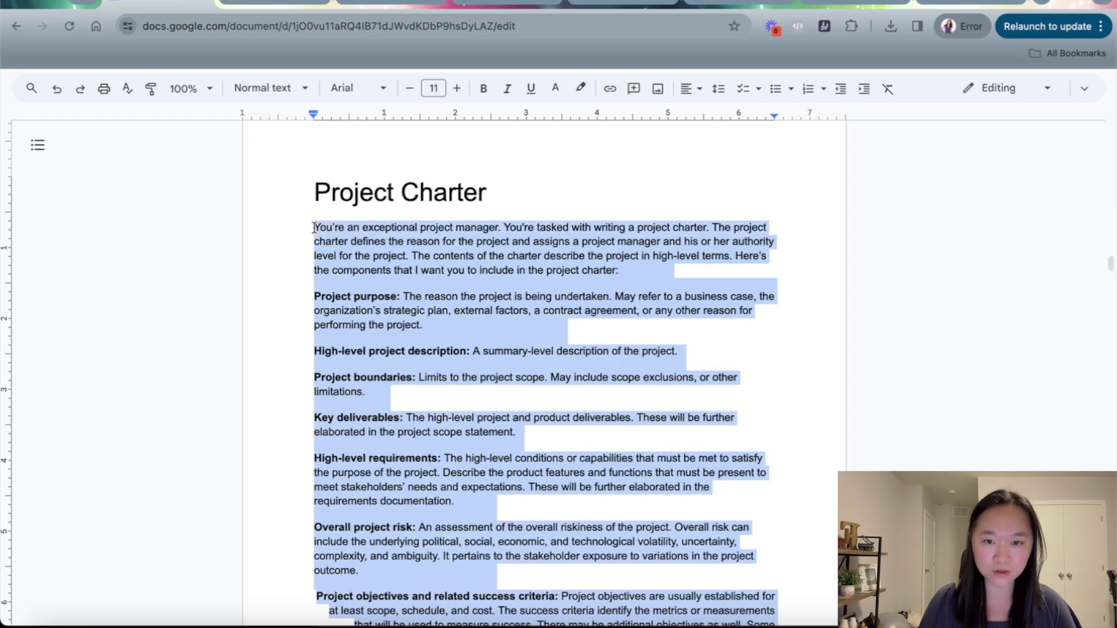
{"action": "left_click", "coordinate": [252, 3]}
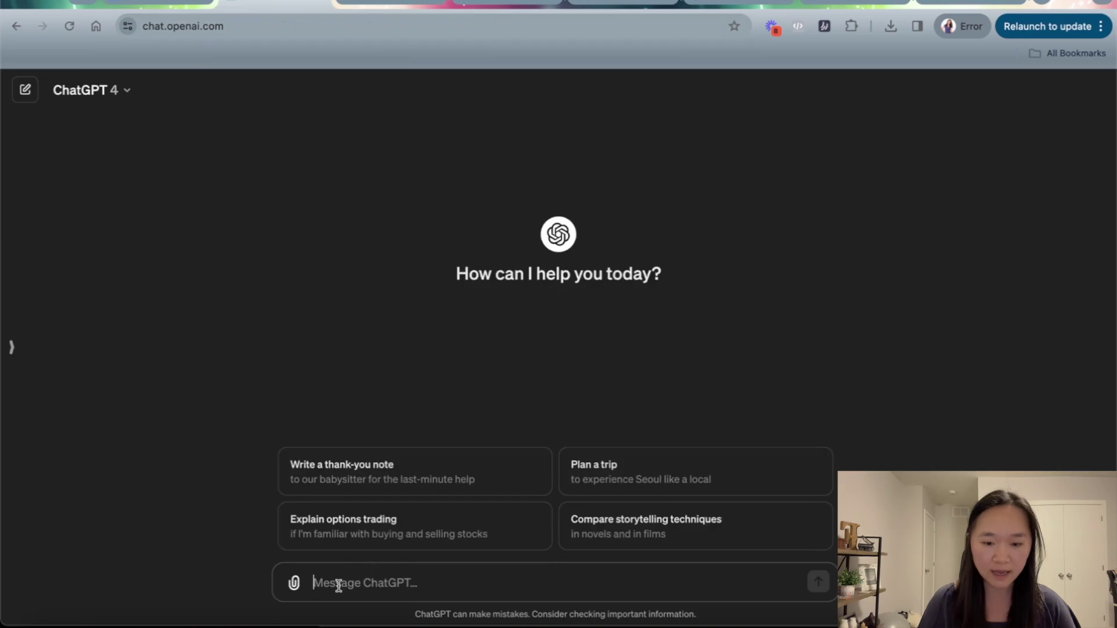
- Paste the charter prompt into ChatGPT, send it, and scroll through the generated AI chatbot charter
{"action": "key", "text": "super+v"}
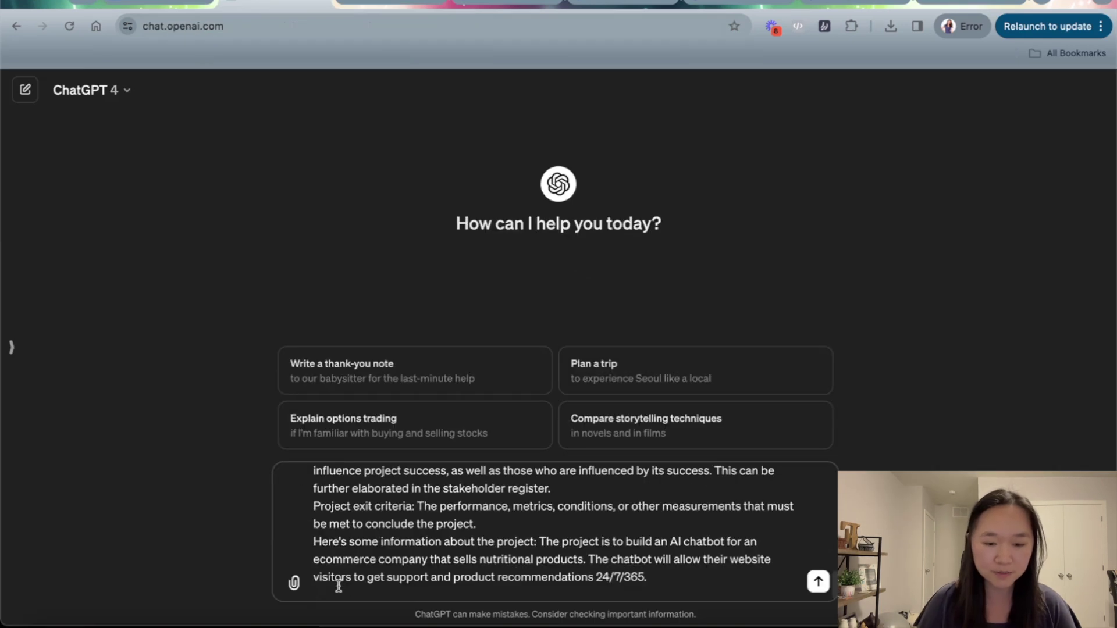
{"action": "key", "text": "Return"}
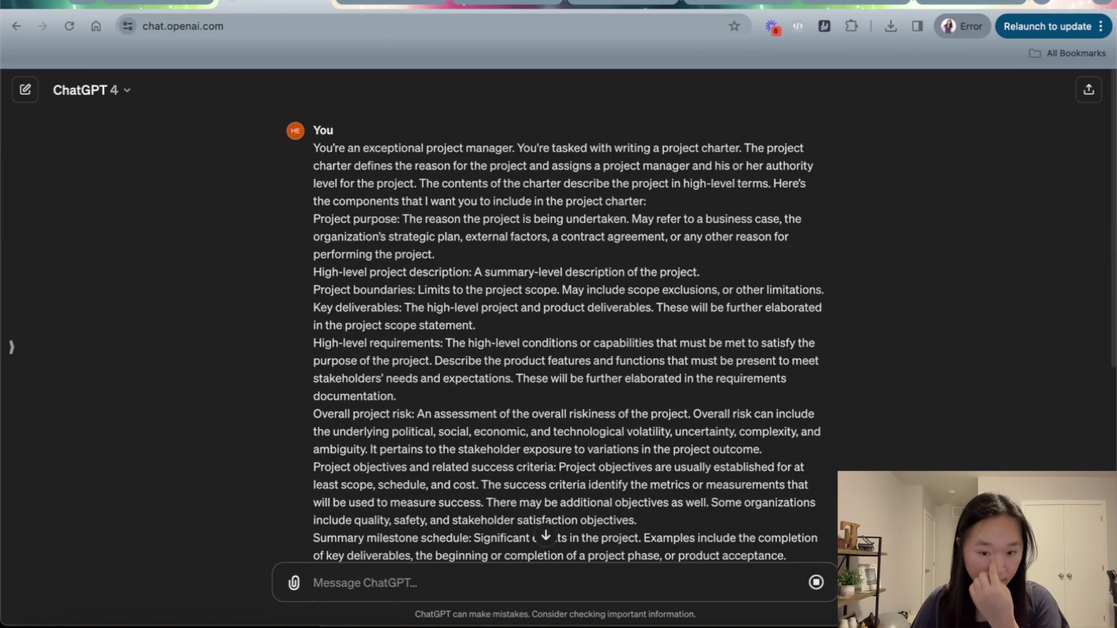
{"action": "scroll", "coordinate": [477, 308], "scroll_direction": "down", "scroll_amount": 10}
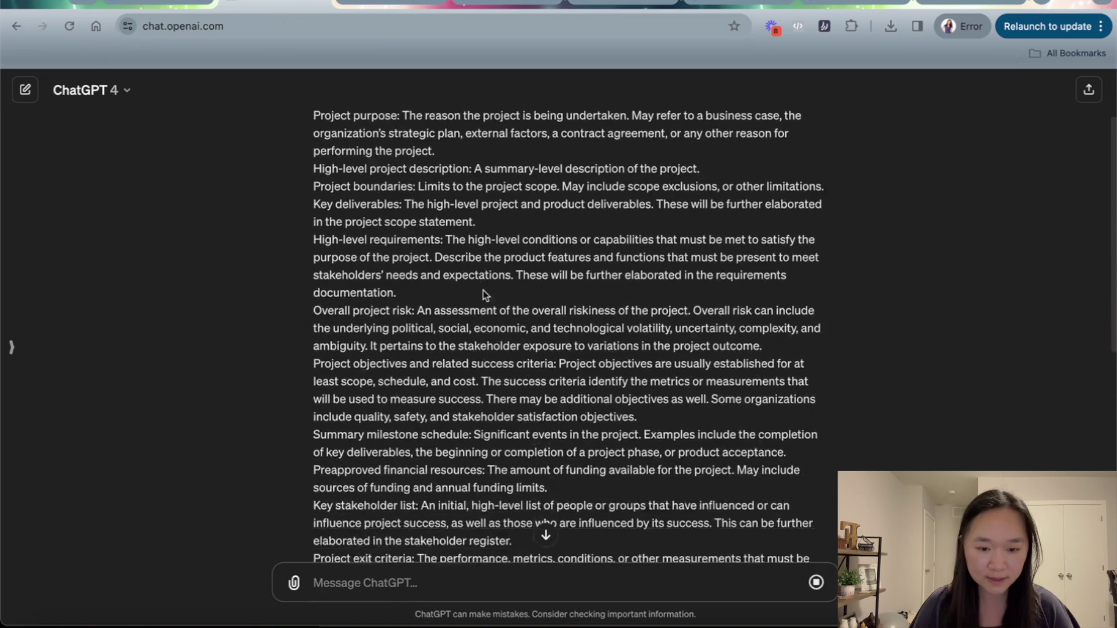
{"action": "scroll", "coordinate": [483, 291], "scroll_direction": "down", "scroll_amount": 2}
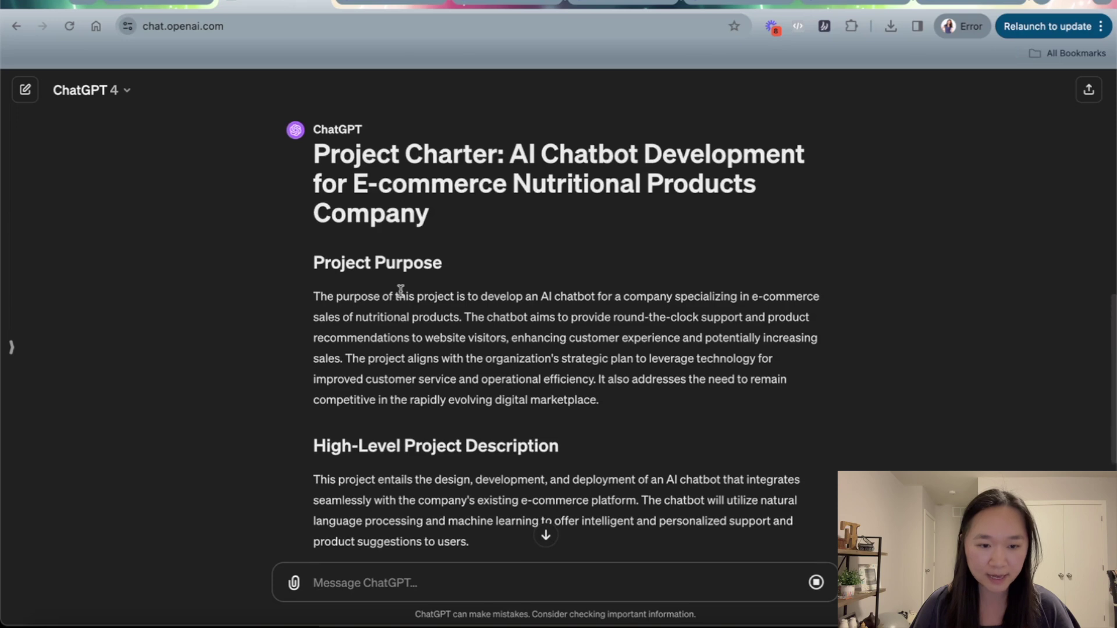
{"action": "scroll", "coordinate": [420, 229], "scroll_direction": "down", "scroll_amount": 1}
{"action": "scroll", "coordinate": [420, 229], "scroll_direction": "up", "scroll_amount": 1}
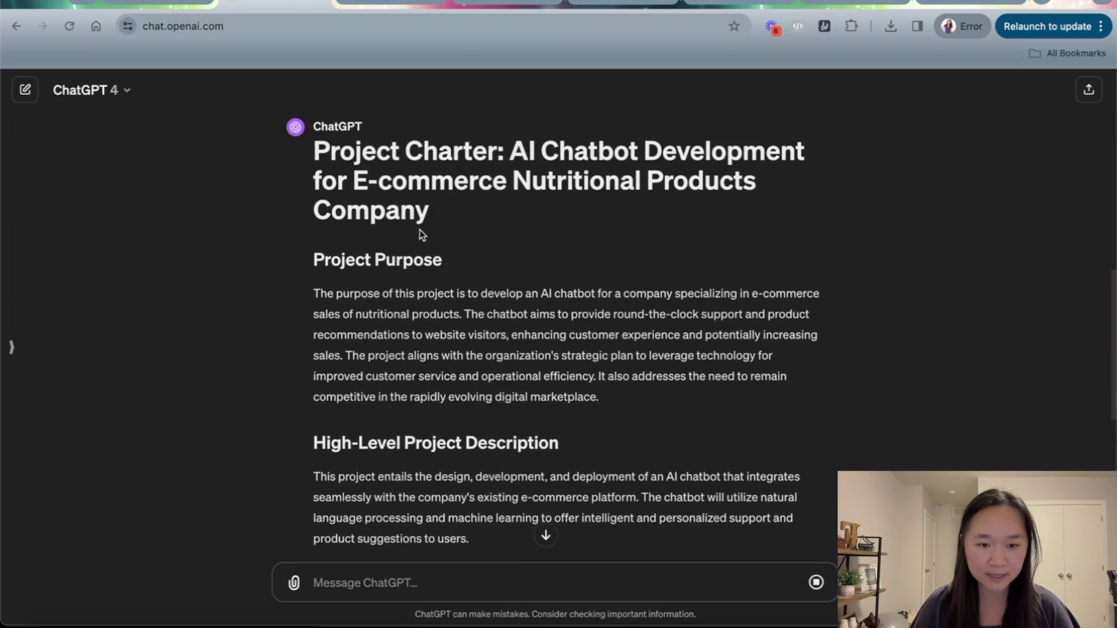
{"action": "left_click_drag", "start_coordinate": [330, 151], "coordinate": [709, 153]}
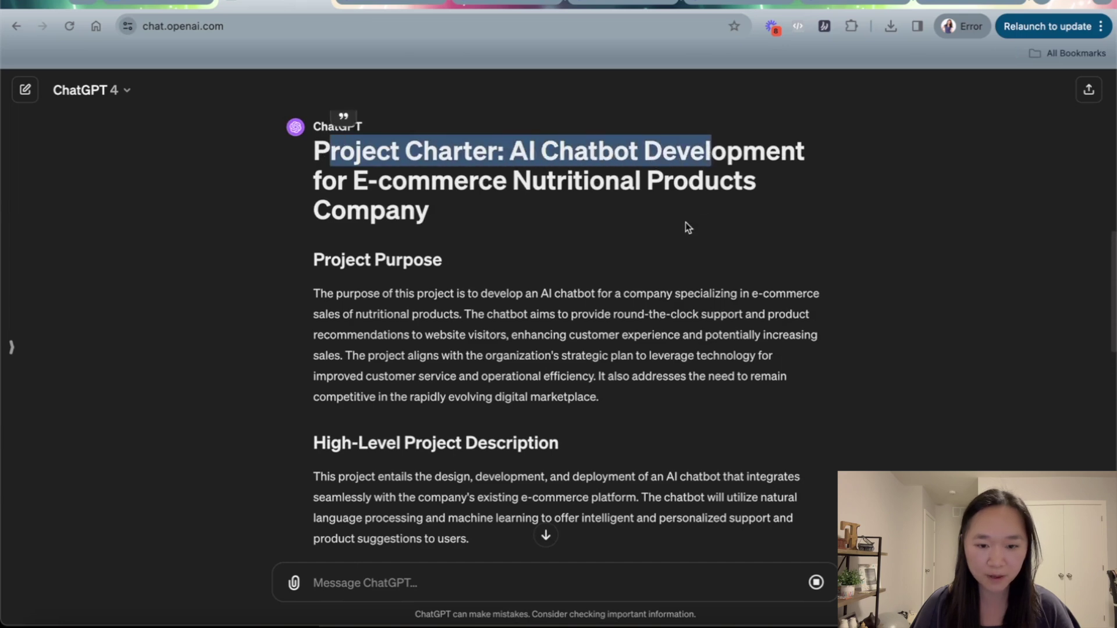
{"action": "left_click", "coordinate": [685, 224]}
{"action": "scroll", "coordinate": [685, 224], "scroll_direction": "down", "scroll_amount": 1}
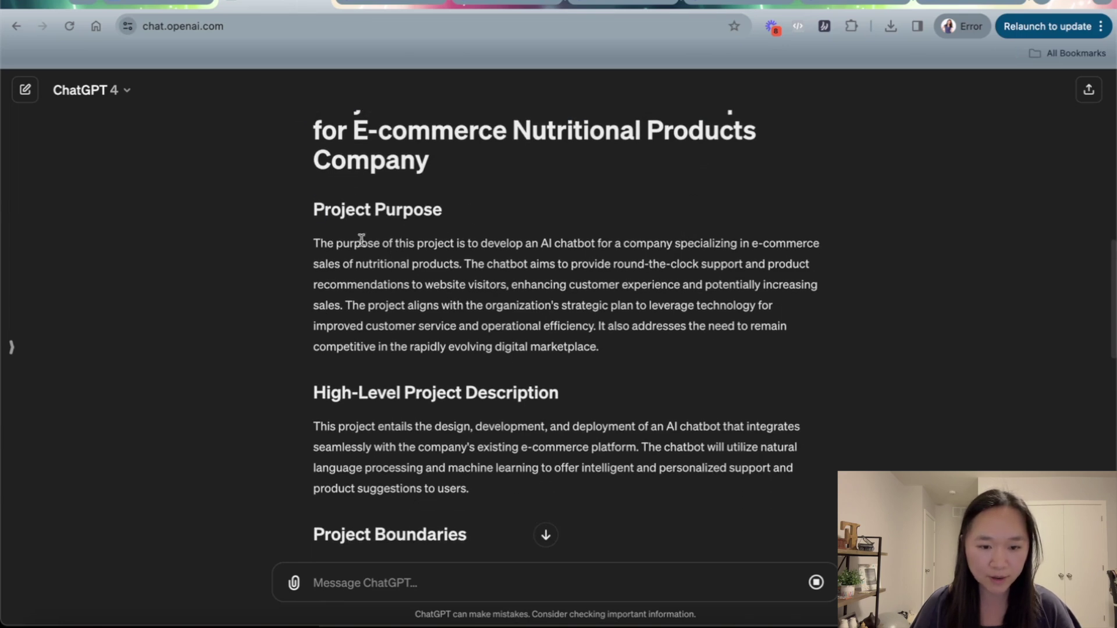
{"action": "left_click_drag", "start_coordinate": [354, 244], "coordinate": [557, 348]}
{"action": "scroll", "coordinate": [556, 348], "scroll_direction": "down", "scroll_amount": 2}
{"action": "left_click", "coordinate": [476, 332]}
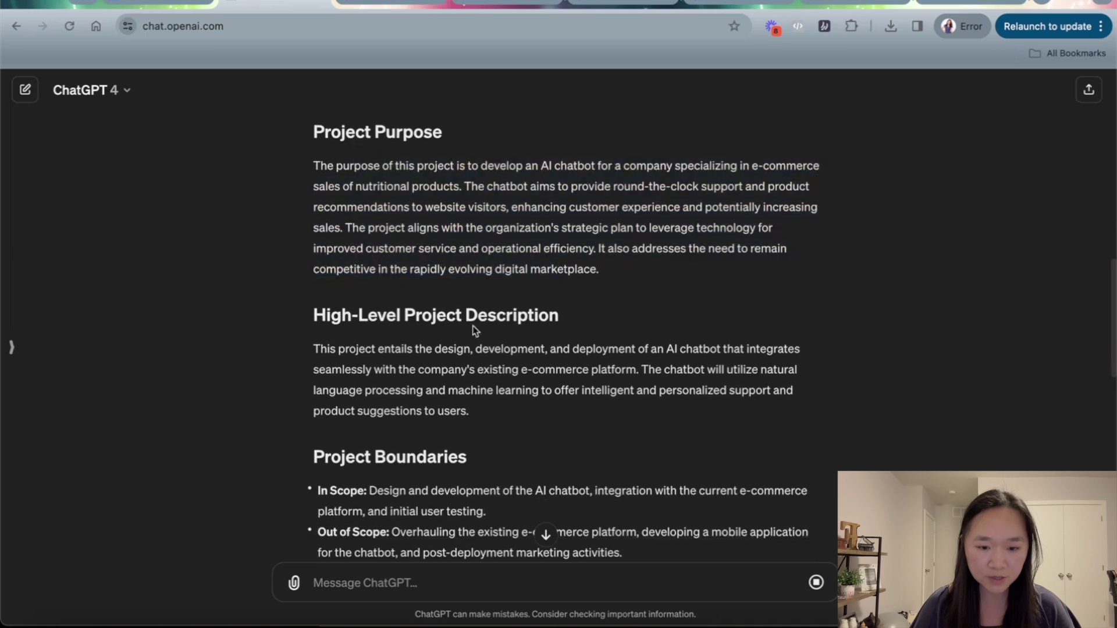
{"action": "left_click_drag", "start_coordinate": [427, 310], "coordinate": [458, 388]}
{"action": "scroll", "coordinate": [454, 401], "scroll_direction": "down", "scroll_amount": 1}
{"action": "scroll", "coordinate": [454, 401], "scroll_direction": "down", "scroll_amount": 1}
{"action": "left_click", "coordinate": [384, 377]}
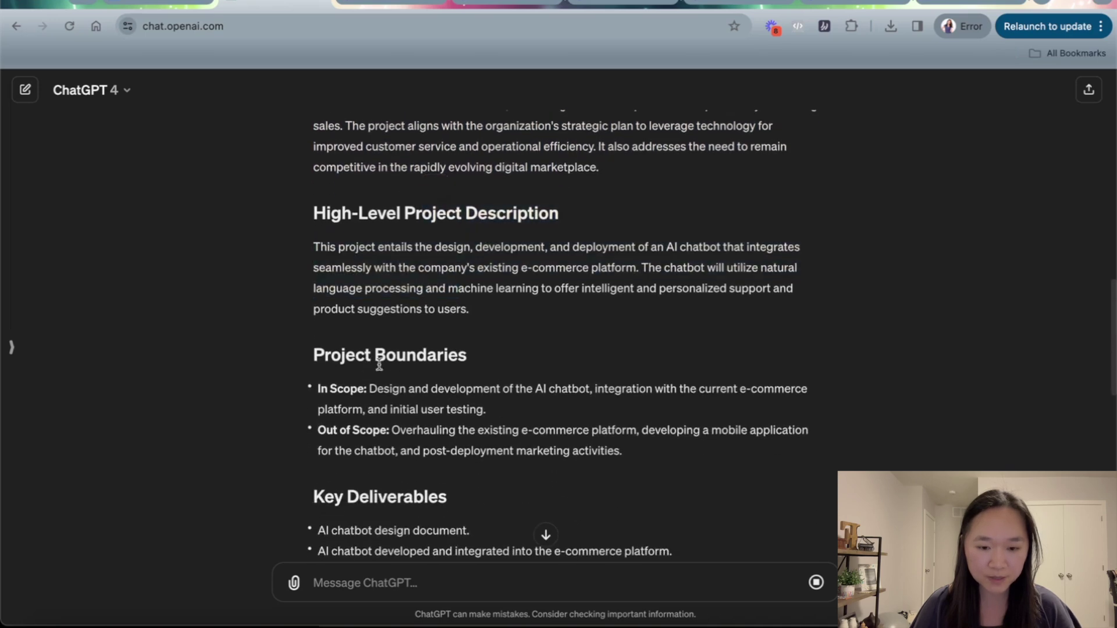
{"action": "scroll", "coordinate": [428, 401], "scroll_direction": "down", "scroll_amount": 1}
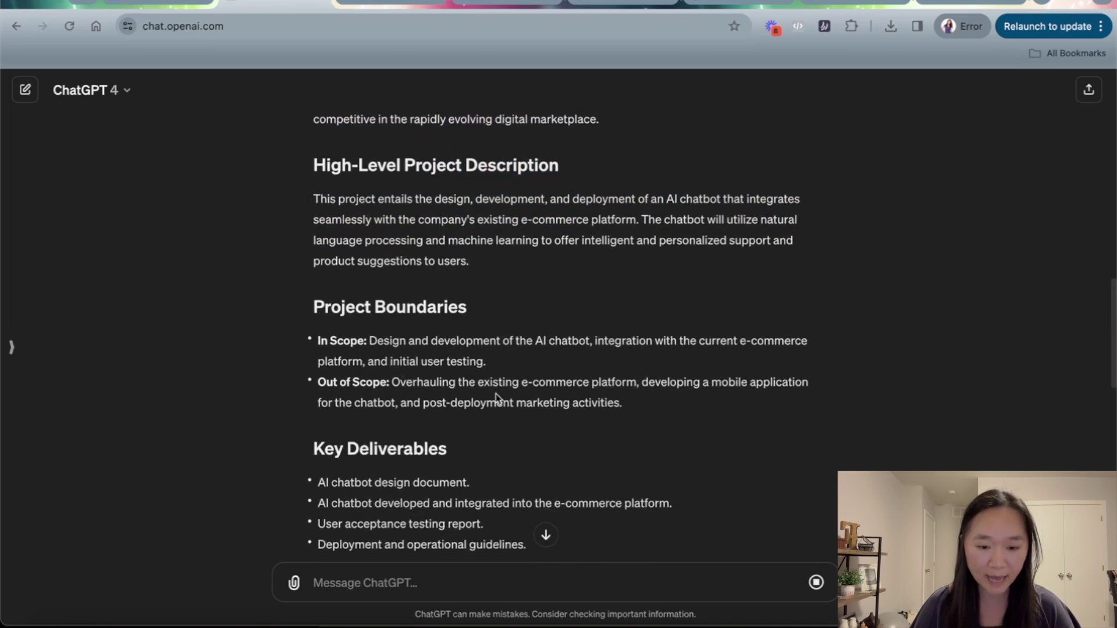
{"action": "scroll", "coordinate": [498, 399], "scroll_direction": "down", "scroll_amount": 3}
{"action": "scroll", "coordinate": [498, 400], "scroll_direction": "down", "scroll_amount": 1}
{"action": "left_click_drag", "start_coordinate": [404, 321], "coordinate": [421, 391]}
{"action": "scroll", "coordinate": [425, 403], "scroll_direction": "down", "scroll_amount": 3}
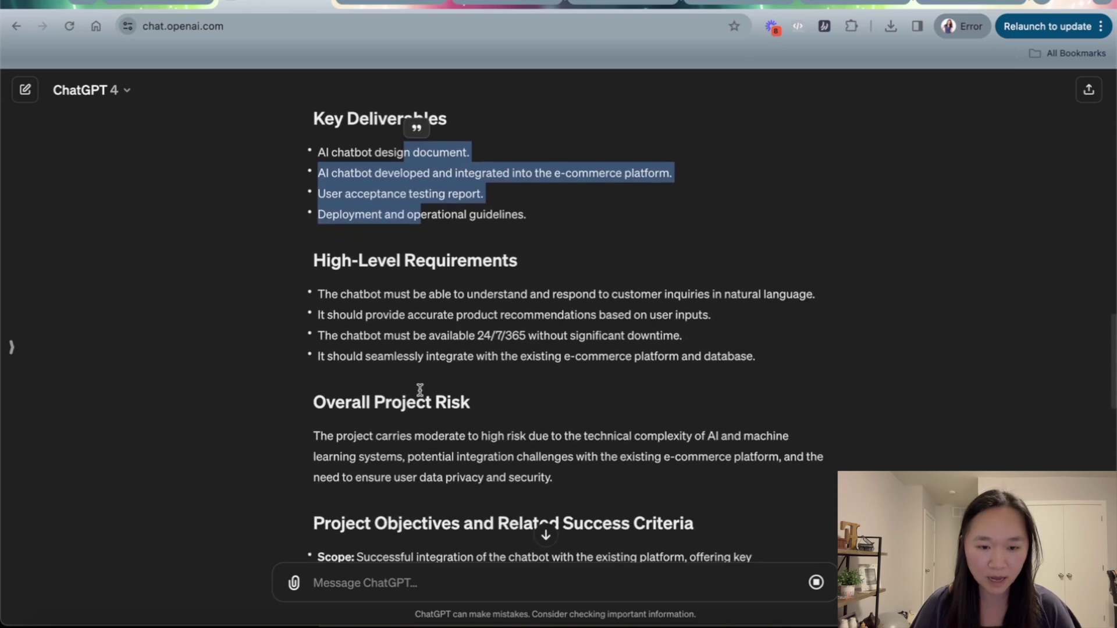
{"action": "left_click_drag", "start_coordinate": [343, 312], "coordinate": [365, 357]}
{"action": "scroll", "coordinate": [372, 364], "scroll_direction": "down", "scroll_amount": 3}
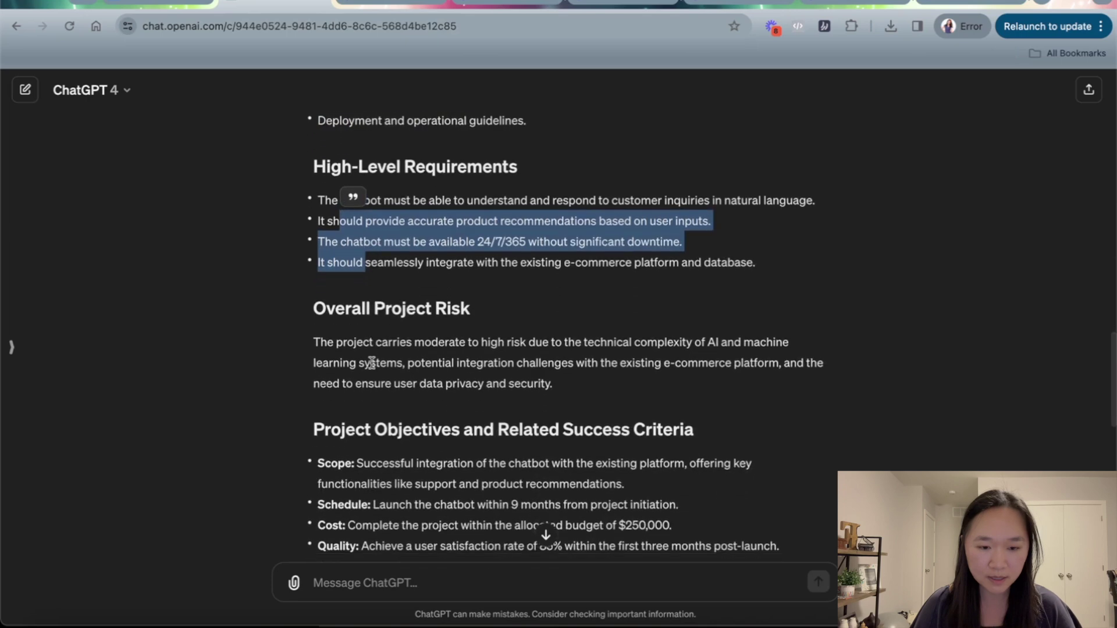
{"action": "left_click", "coordinate": [390, 339]}
{"action": "scroll", "coordinate": [390, 339], "scroll_direction": "down", "scroll_amount": 4}
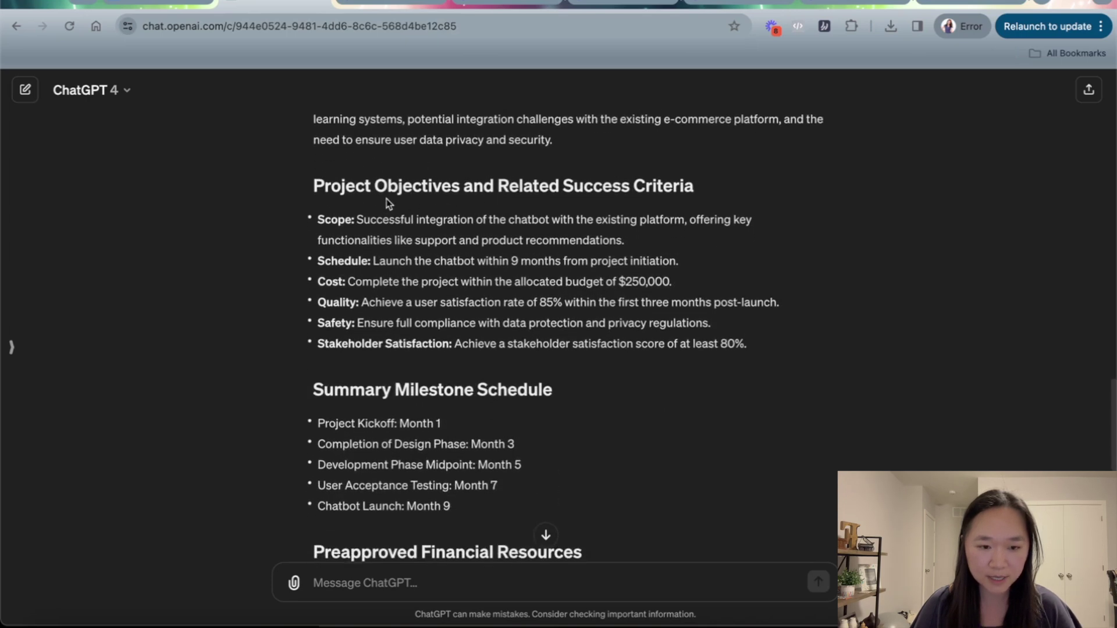
{"action": "scroll", "coordinate": [499, 205], "scroll_direction": "down", "scroll_amount": 3}
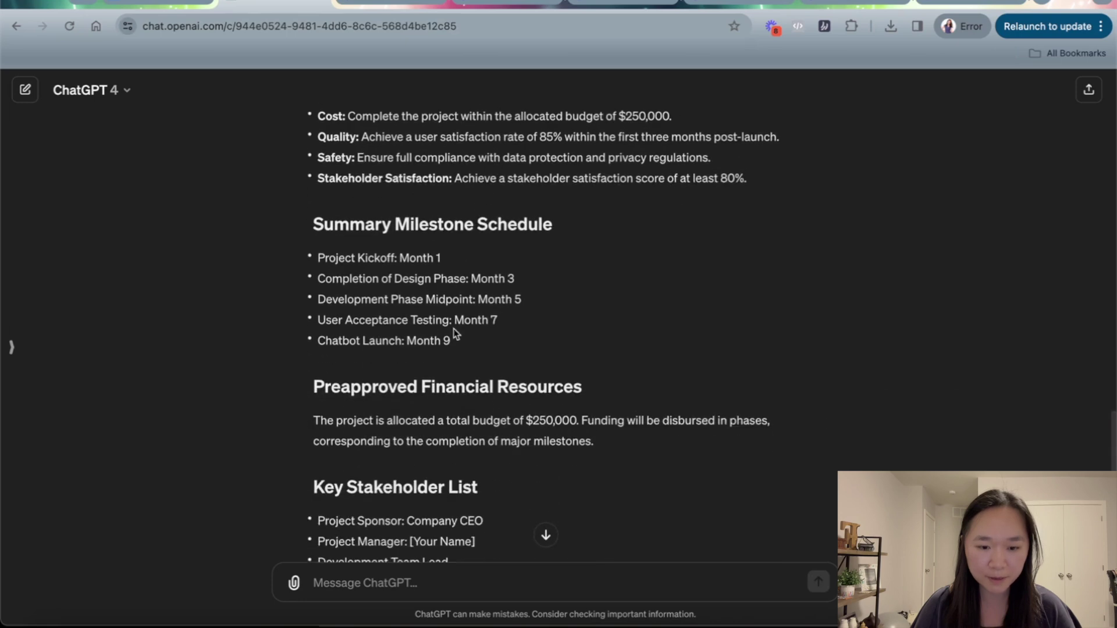
{"action": "scroll", "coordinate": [452, 304], "scroll_direction": "down", "scroll_amount": 4}
{"action": "scroll", "coordinate": [452, 327], "scroll_direction": "down", "scroll_amount": 2}
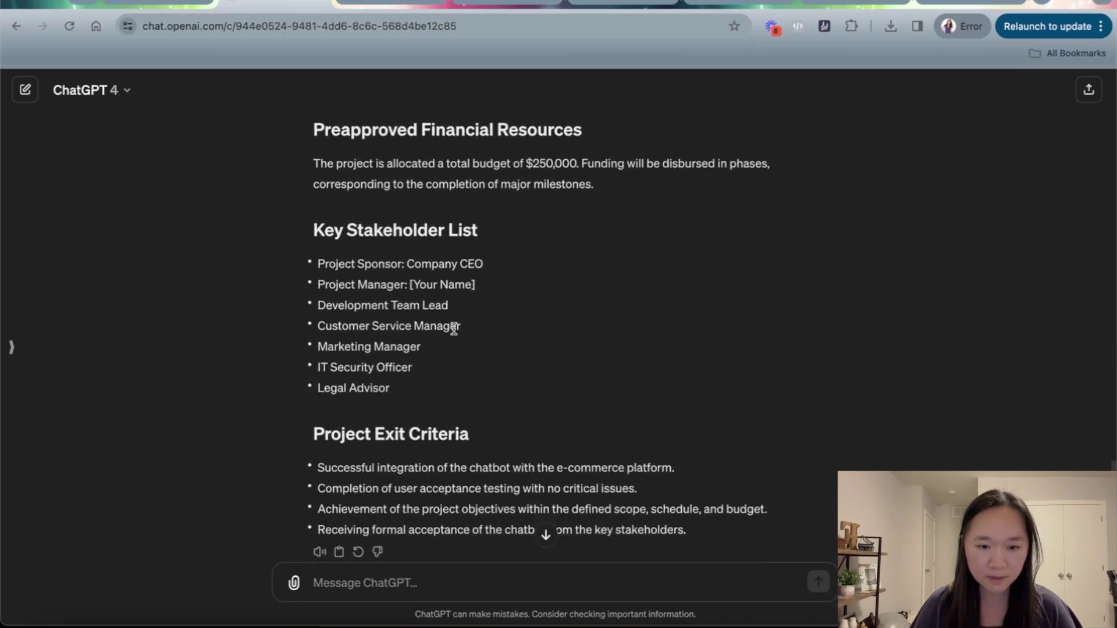
{"action": "scroll", "coordinate": [451, 315], "scroll_direction": "up", "scroll_amount": 2}
{"action": "scroll", "coordinate": [448, 337], "scroll_direction": "down", "scroll_amount": 2}
{"action": "scroll", "coordinate": [447, 349], "scroll_direction": "up", "scroll_amount": 10}
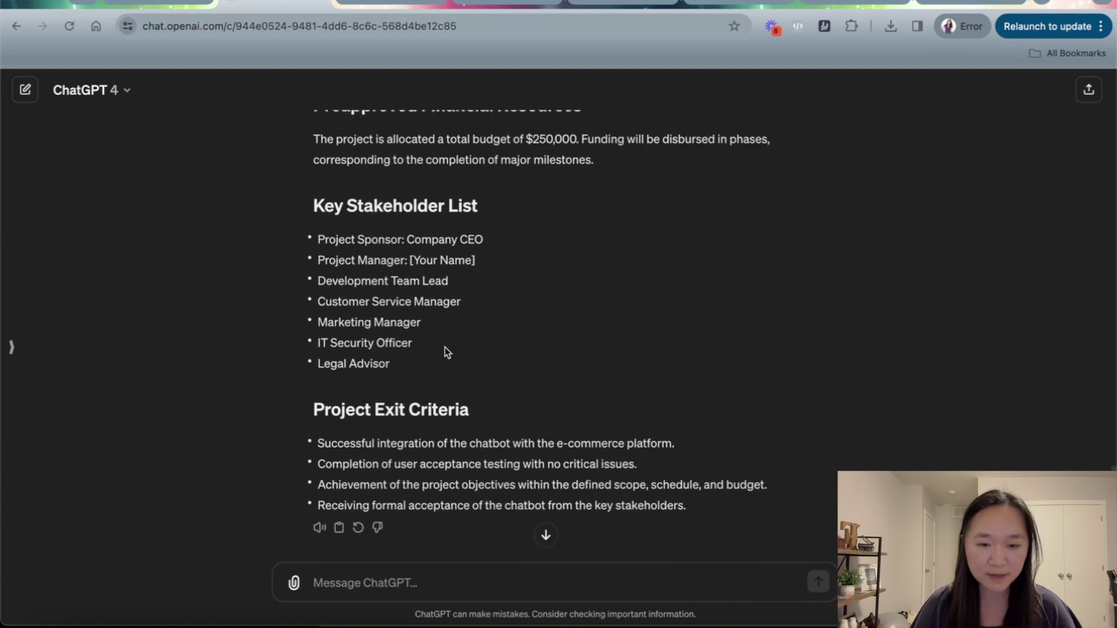
{"action": "scroll", "coordinate": [446, 347], "scroll_direction": "up", "scroll_amount": 6}
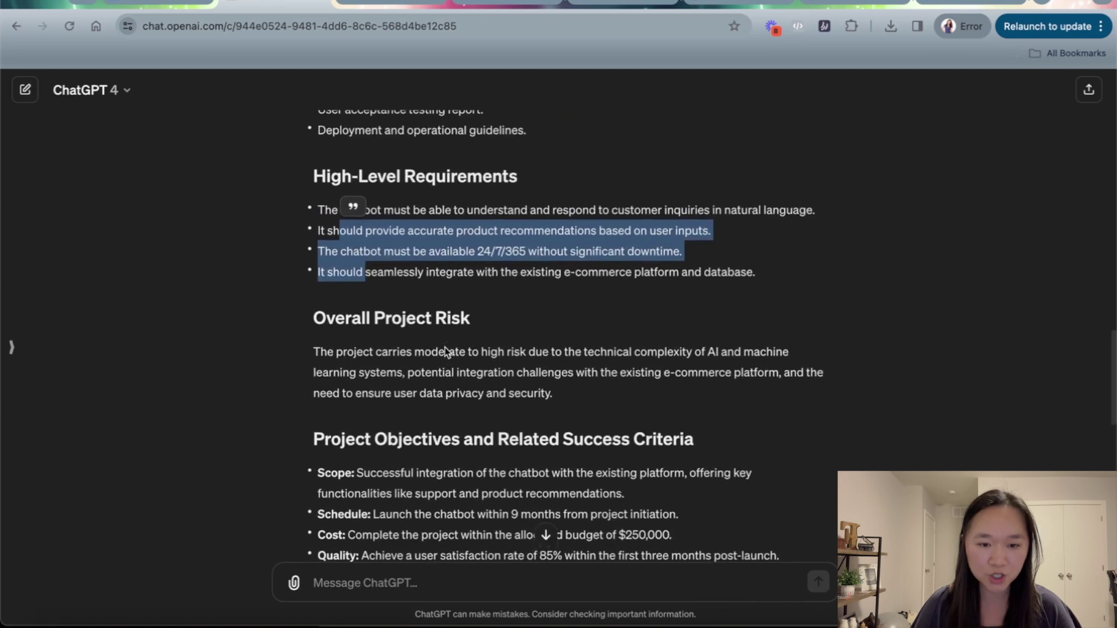
{"action": "left_click", "coordinate": [445, 347]}
{"action": "scroll", "coordinate": [445, 347], "scroll_direction": "up", "scroll_amount": 8}
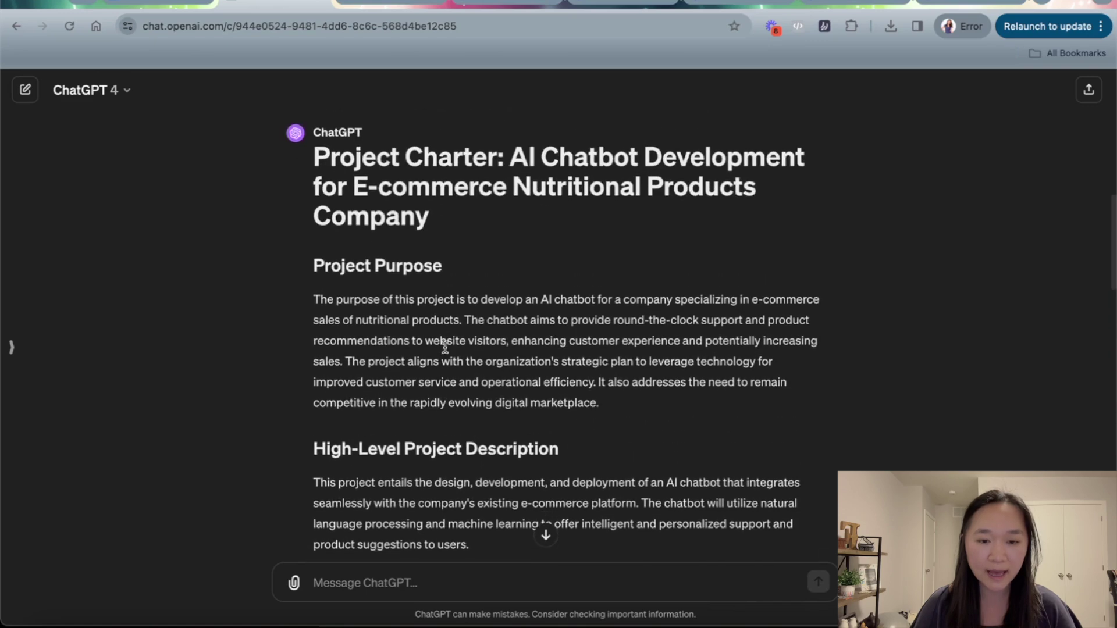
{"action": "scroll", "coordinate": [445, 348], "scroll_direction": "down", "scroll_amount": 10}
{"action": "scroll", "coordinate": [445, 351], "scroll_direction": "down", "scroll_amount": 15}
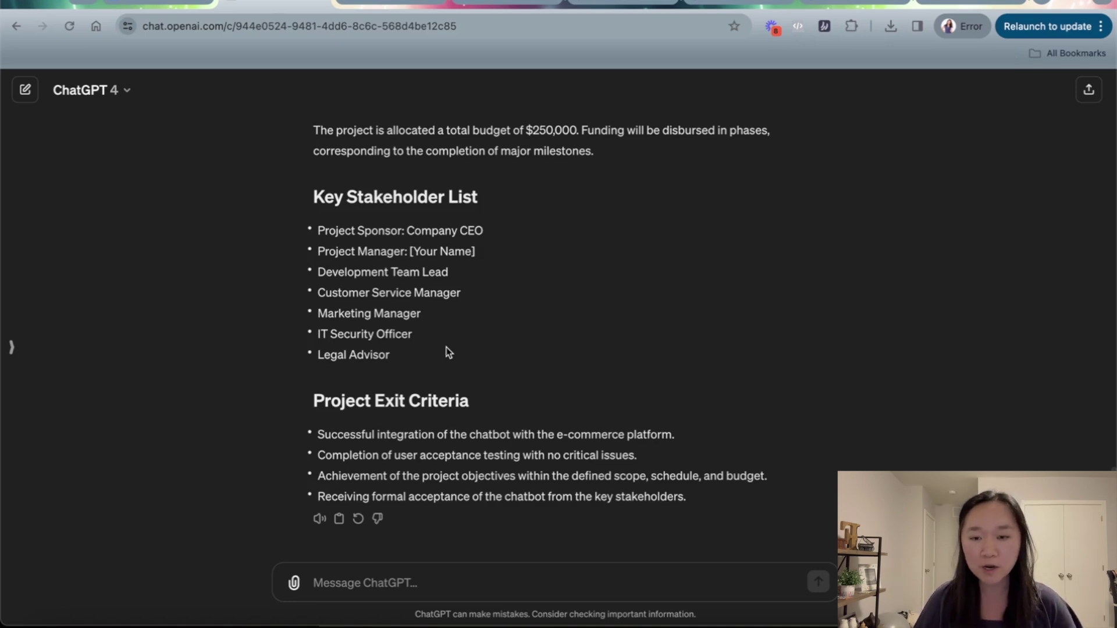
{"action": "left_click", "coordinate": [157, 6]}
- Deselect the prompt text and scroll through the Project Charter prompt's component list
{"action": "left_click", "coordinate": [402, 347]}
{"action": "scroll", "coordinate": [419, 349], "scroll_direction": "down", "scroll_amount": 3}
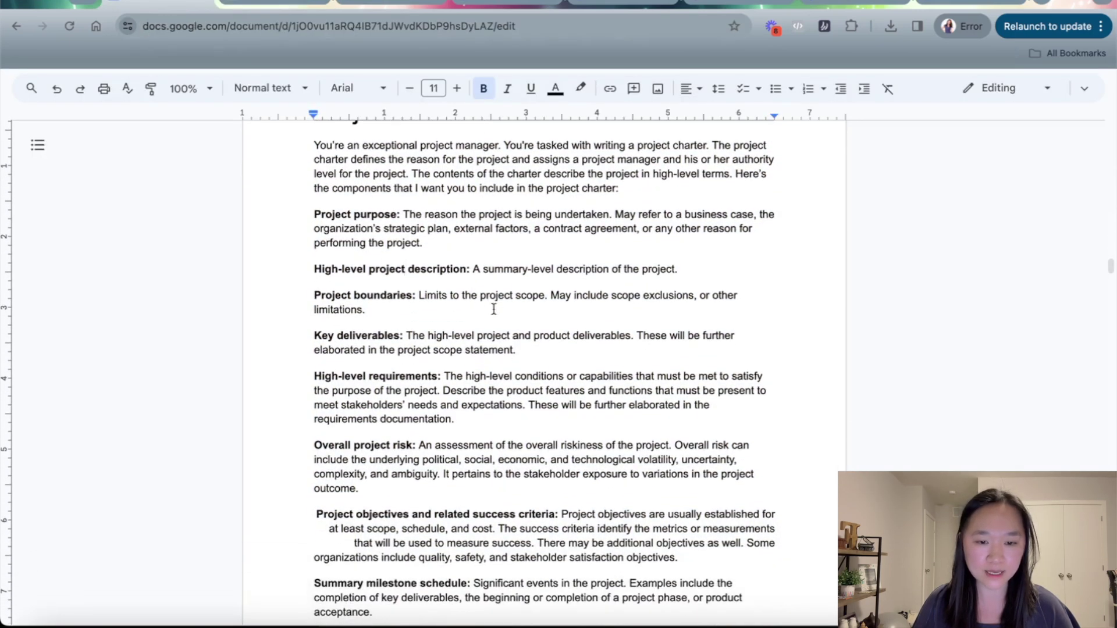
{"action": "scroll", "coordinate": [391, 373], "scroll_direction": "down", "scroll_amount": 1}
{"action": "scroll", "coordinate": [392, 373], "scroll_direction": "down", "scroll_amount": 1}
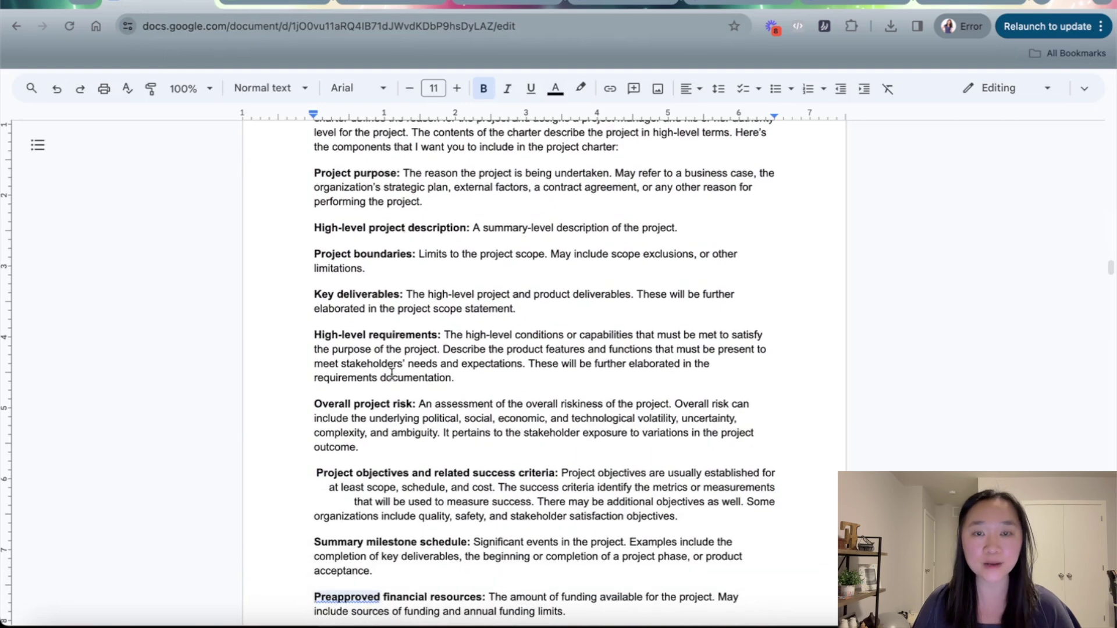
{"action": "scroll", "coordinate": [392, 373], "scroll_direction": "up", "scroll_amount": 3}
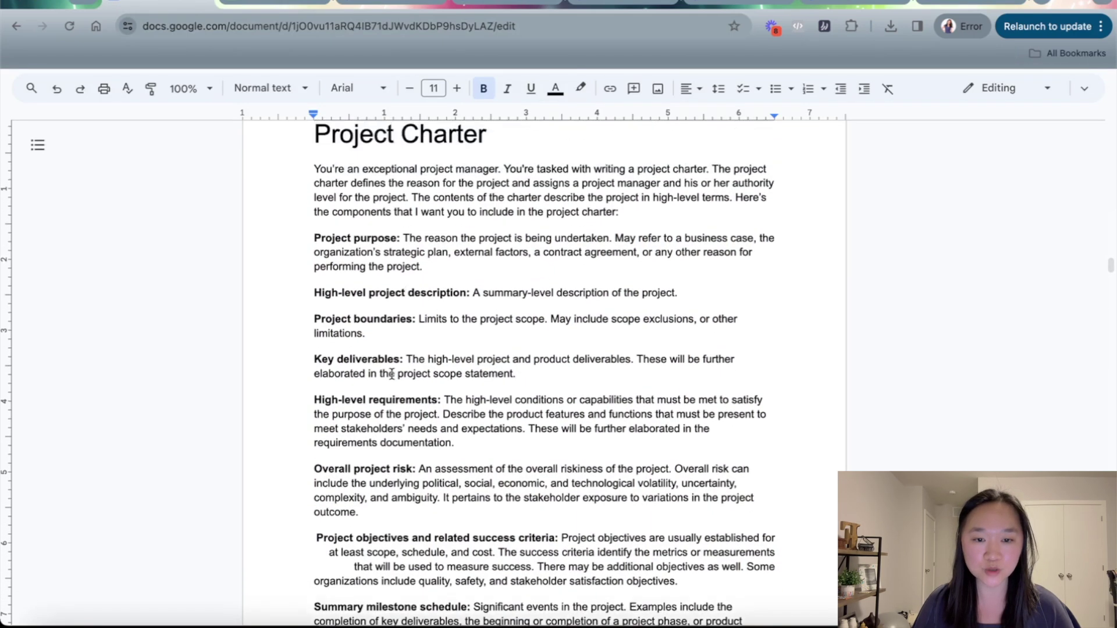